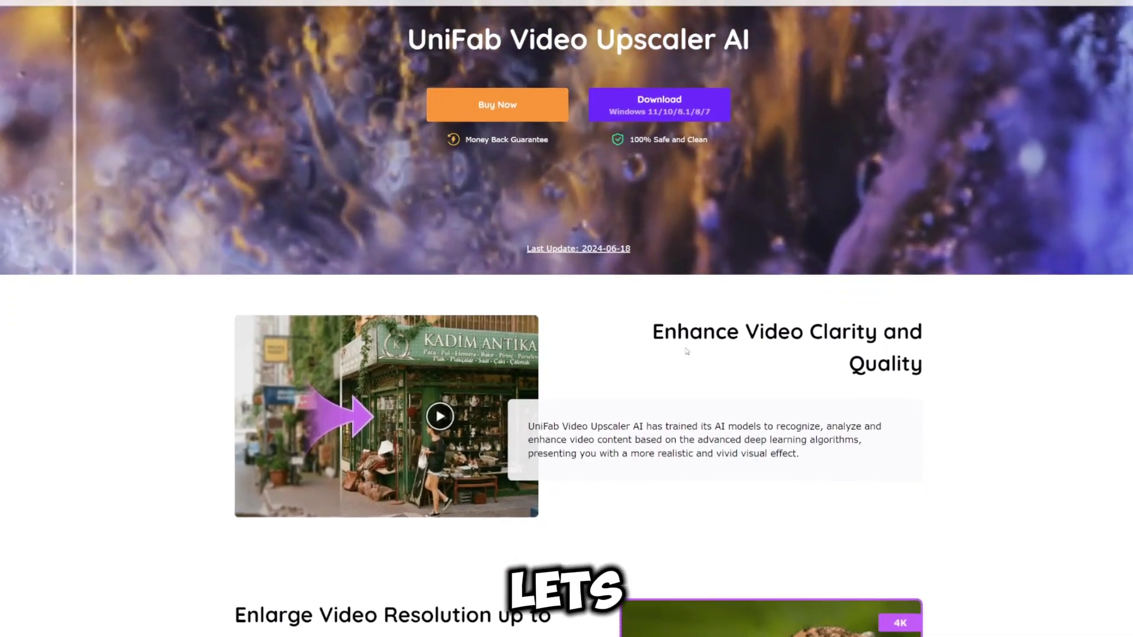
scroll(687, 351, "down", 1)
Step: Compare the Black-and-white Movies and Animations before/after examples using the comparison sliders
left_click_drag(654, 275, 878, 275)
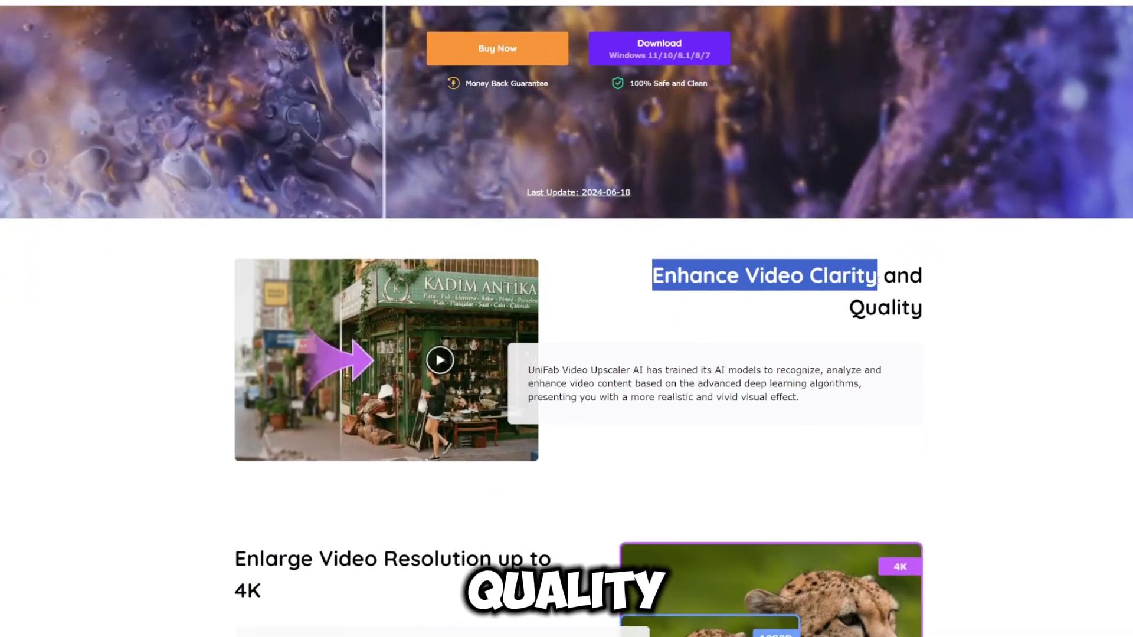
left_click(974, 354)
scroll(567, 354, "down", 2)
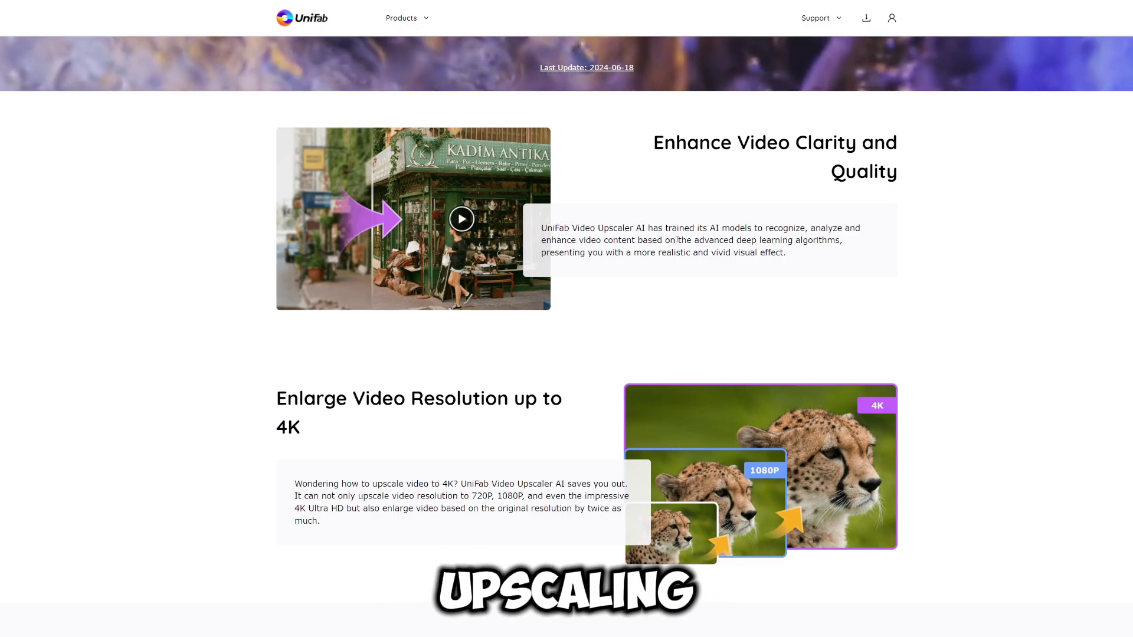
scroll(567, 354, "down", 2)
scroll(567, 354, "down", 2)
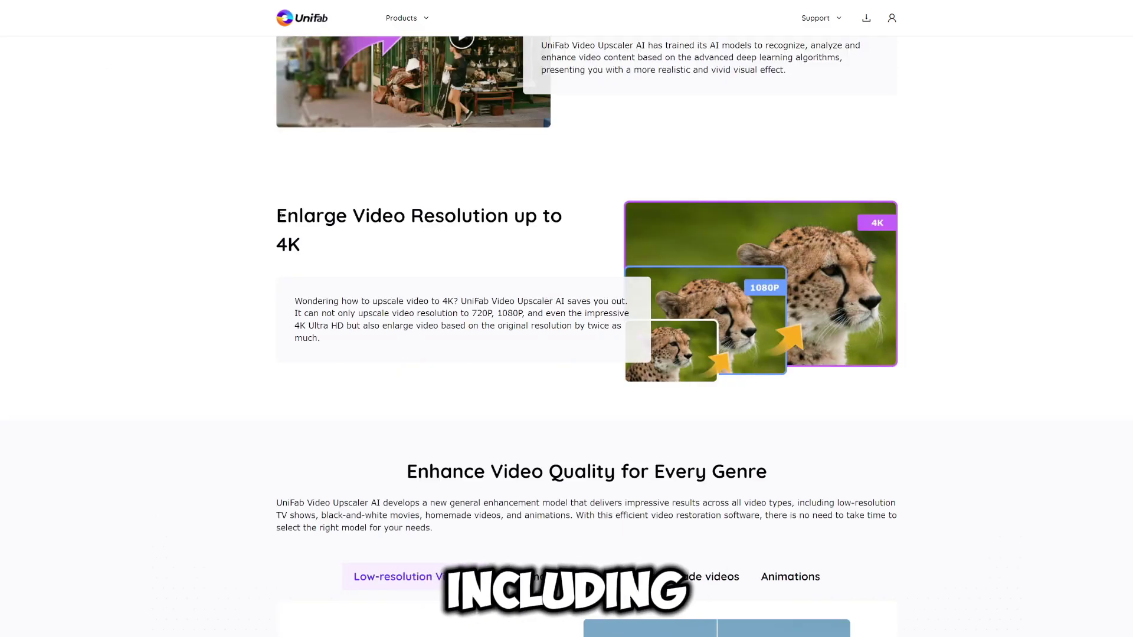
scroll(466, 222, "down", 2)
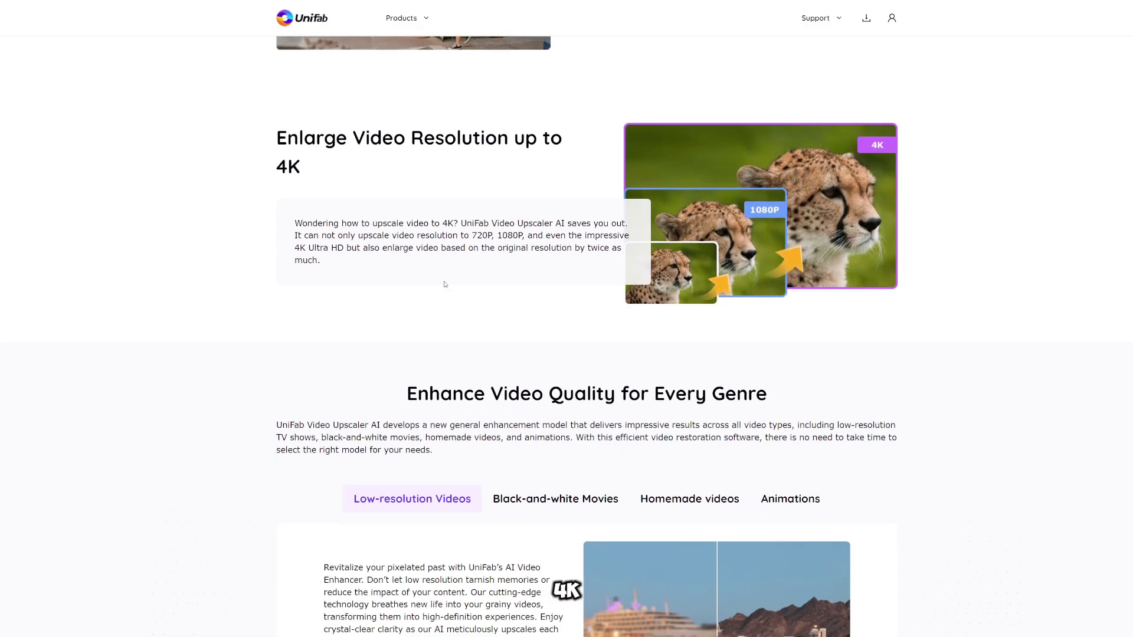
scroll(467, 222, "down", 4)
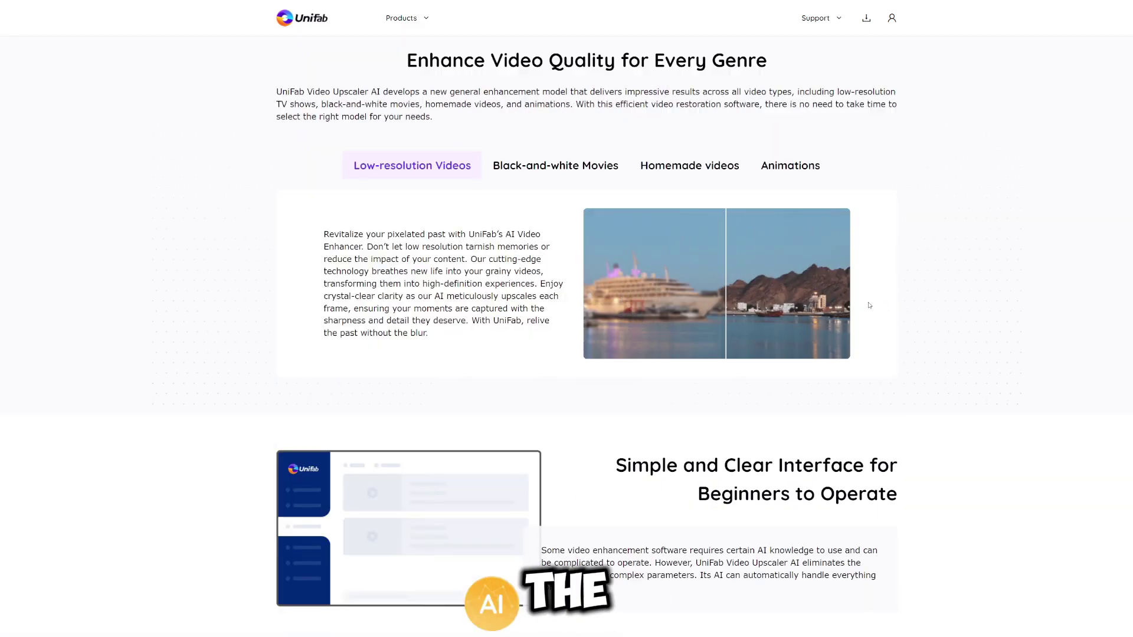
left_click(549, 165)
mouse_move(717, 266)
left_mouse_down()
mouse_move(791, 246)
mouse_move(735, 257)
left_mouse_up()
left_click(791, 166)
left_click_drag(824, 284, 603, 312)
scroll(603, 312, "down", 3)
scroll(620, 337, "down", 1)
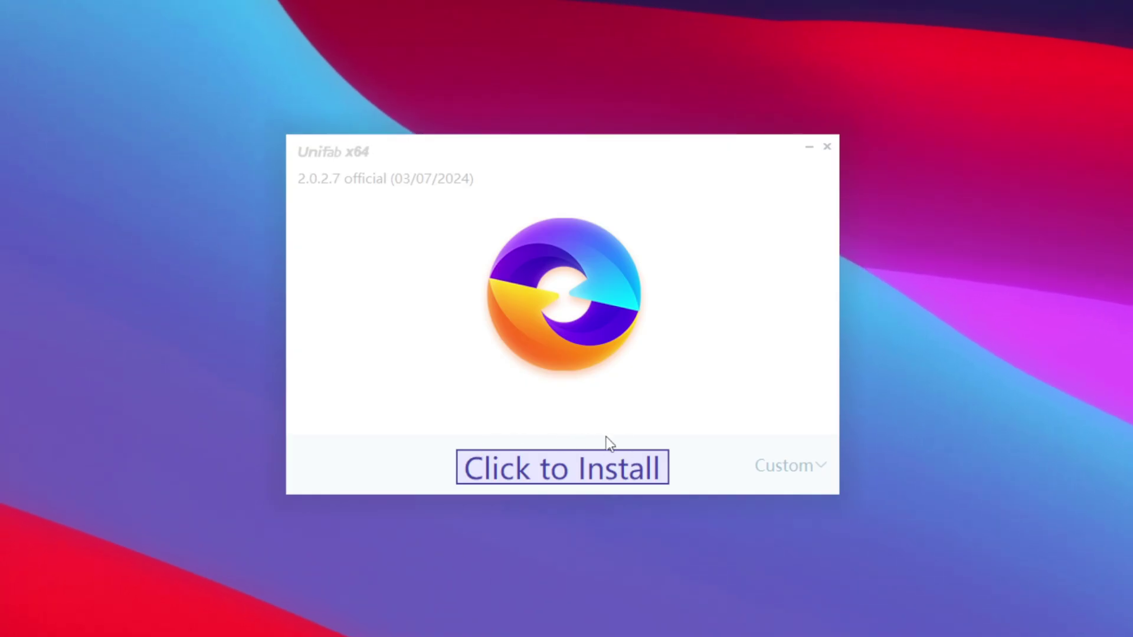
Step: Start the UniFab installation from the installer
left_click(582, 456)
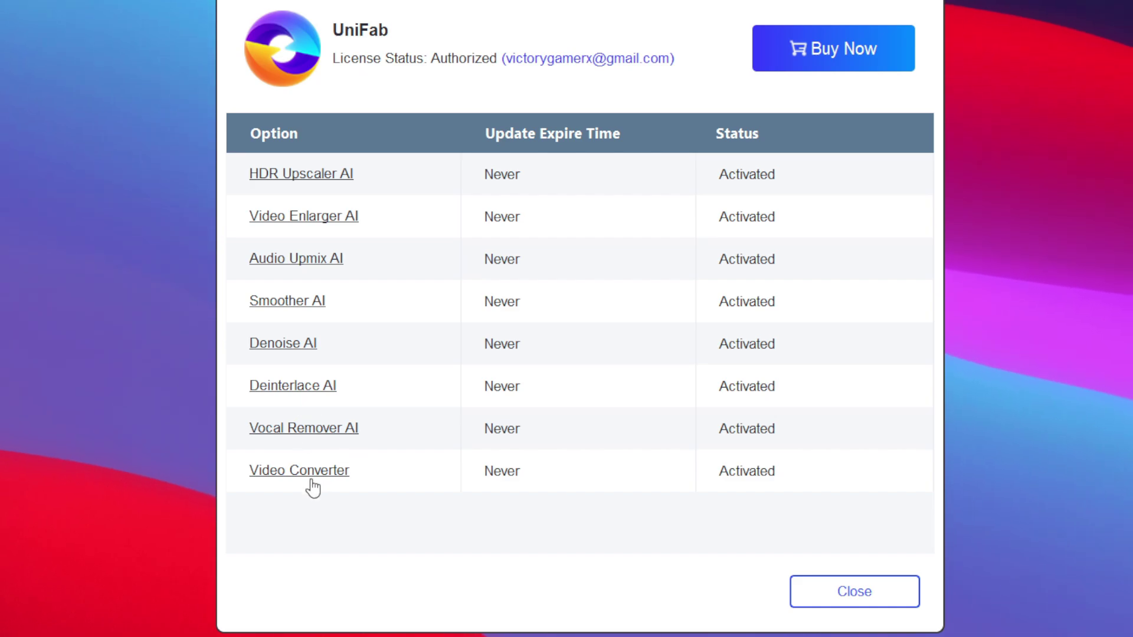
Step: Close the license status window to reveal the empty Converter workspace
left_click(825, 602)
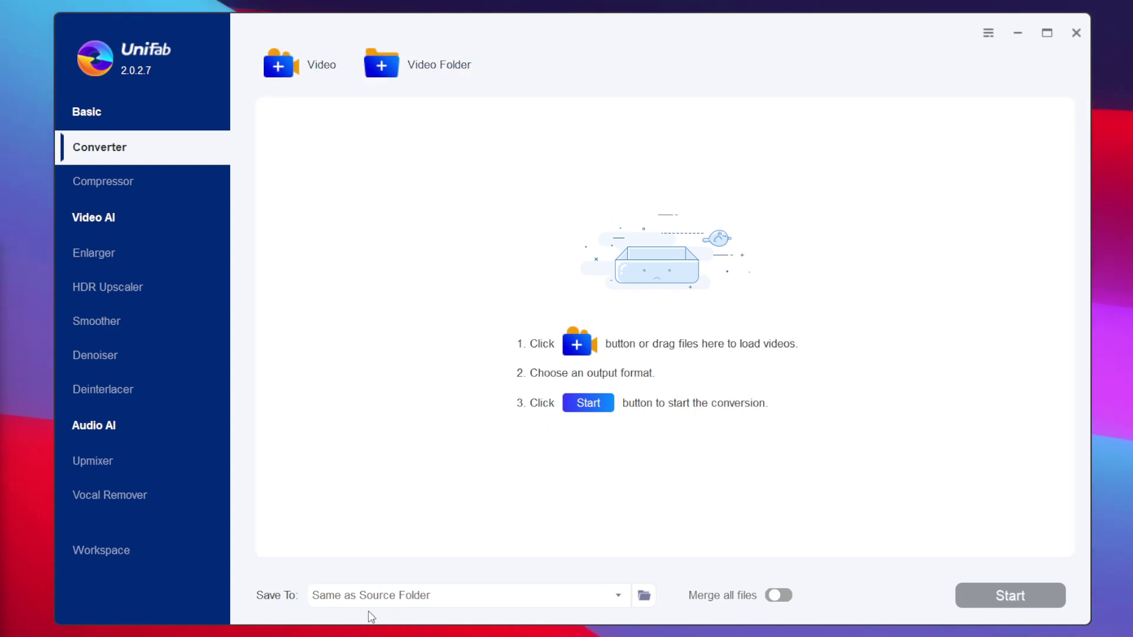
Step: Move from the Converter and Compressor pages to the Enlarger module under Video AI
left_click(109, 177)
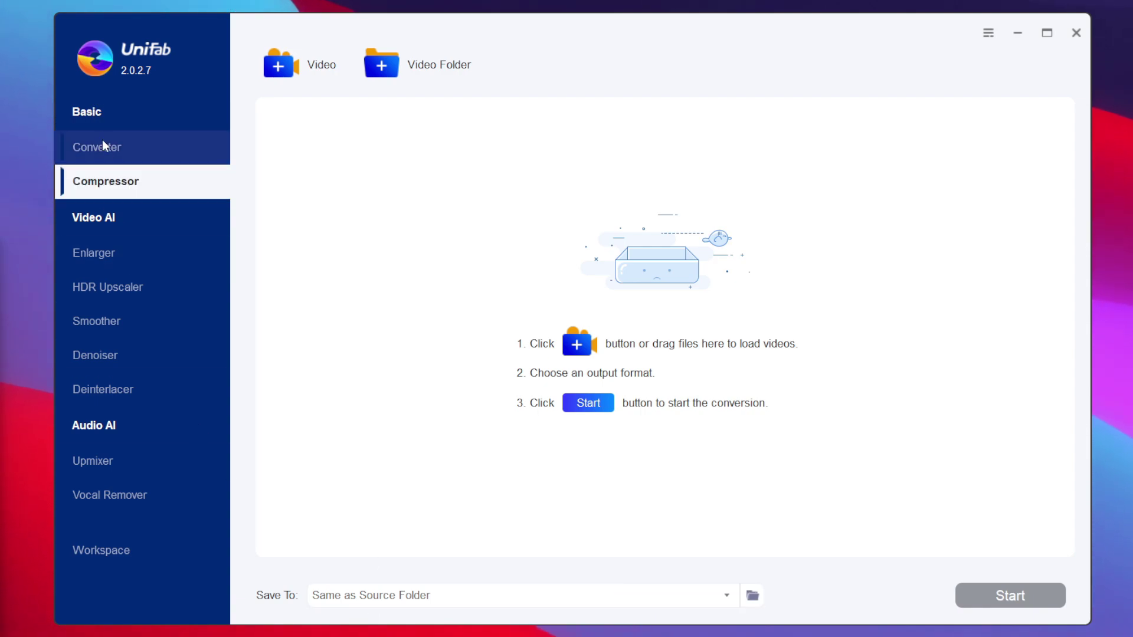
left_click(99, 142)
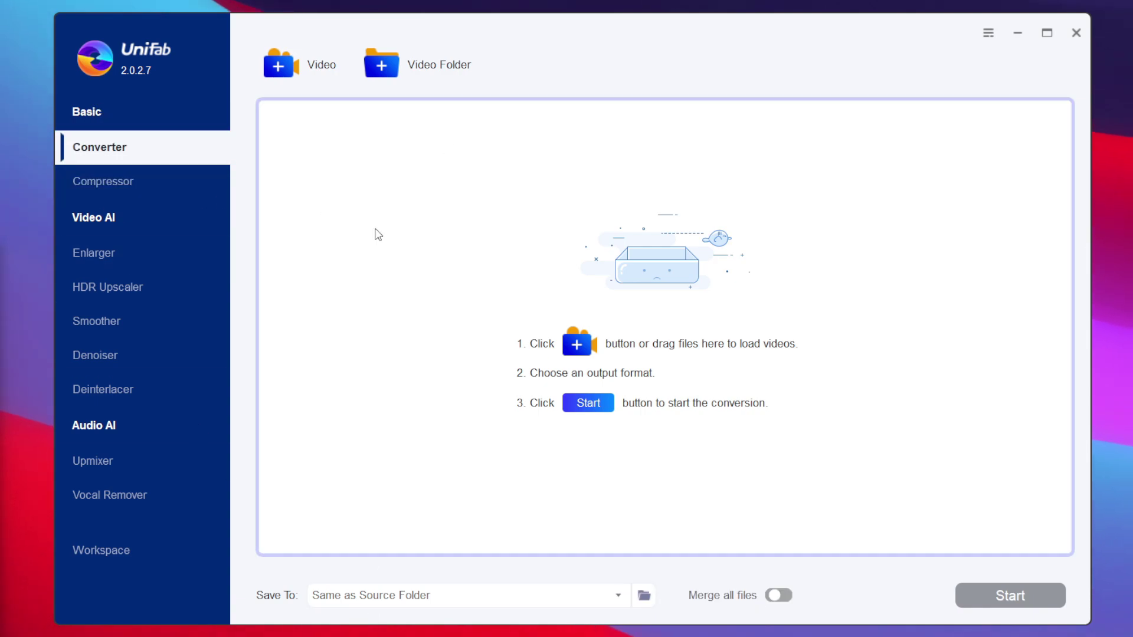
left_click(92, 187)
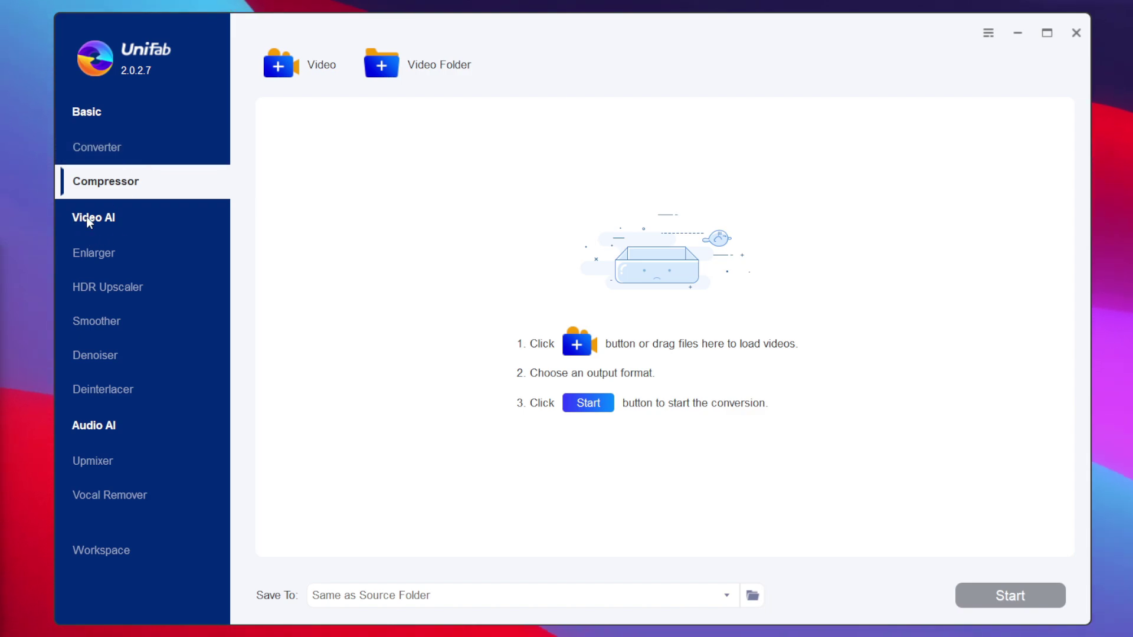
left_click(98, 252)
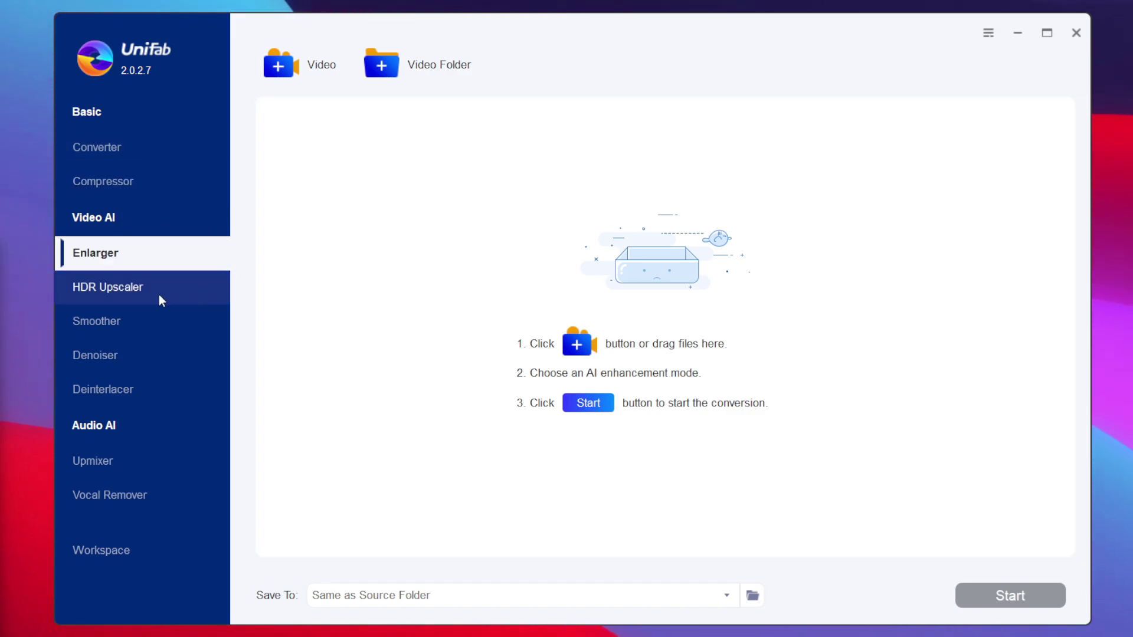
left_click(108, 287)
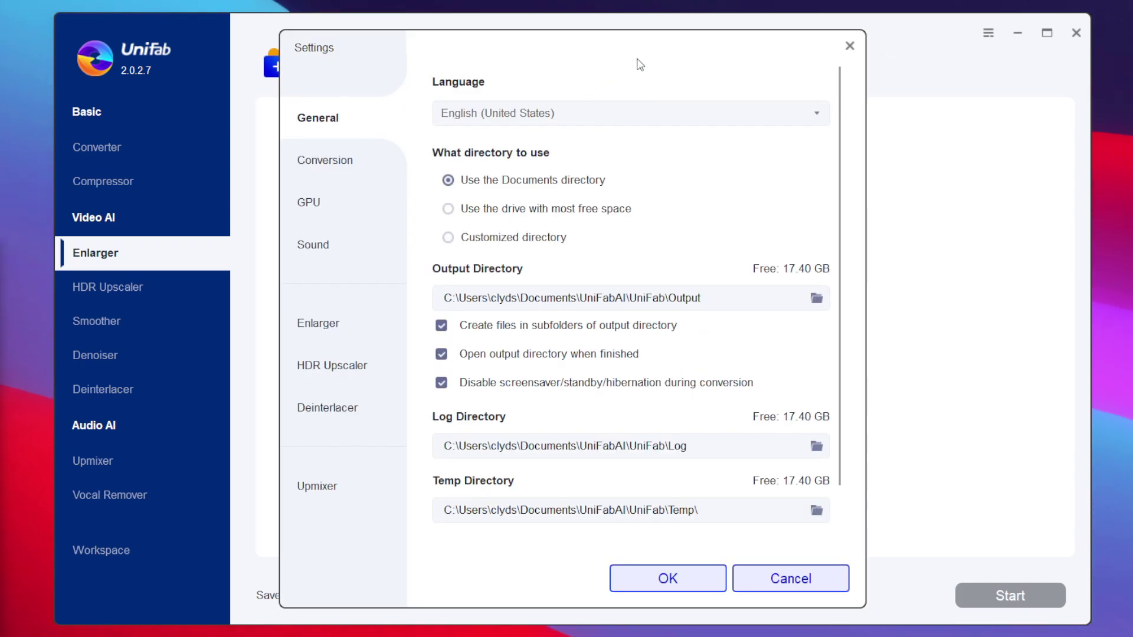
Step: Review the Conversion, GPU acceleration and Sound pages of the Settings dialog
left_click_drag(626, 61, 653, 73)
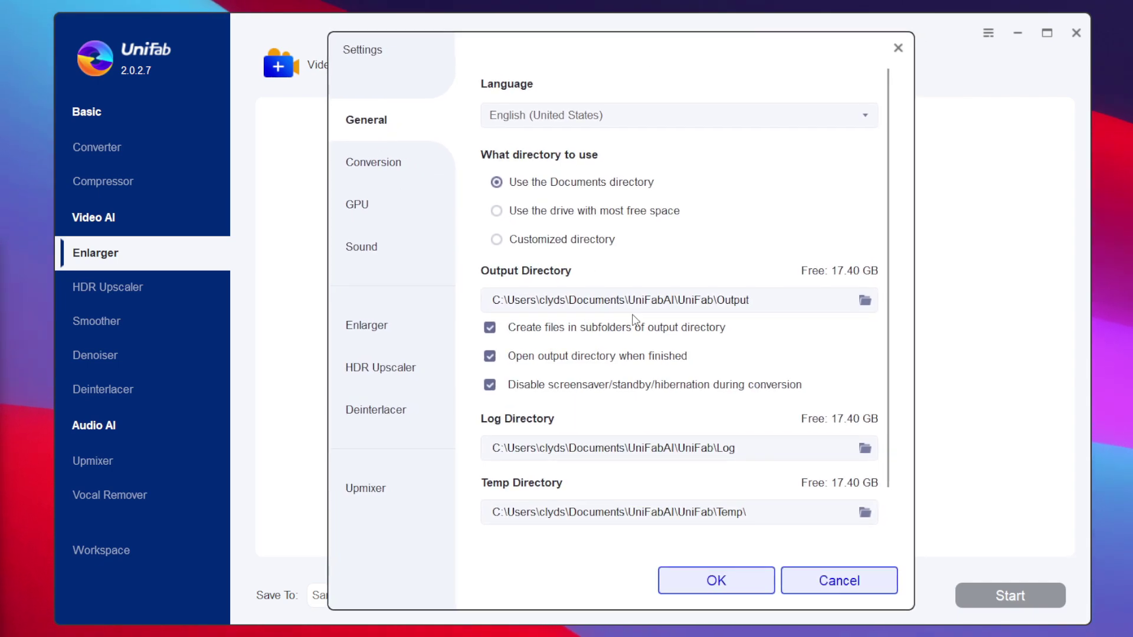
scroll(635, 320, "down", 1)
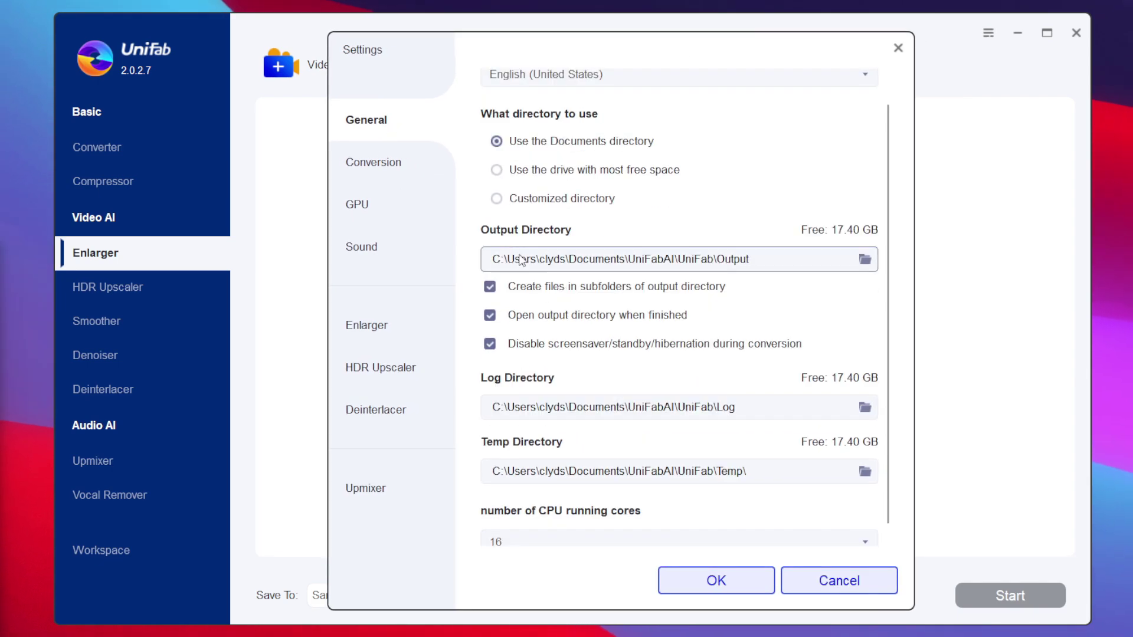
left_click(397, 168)
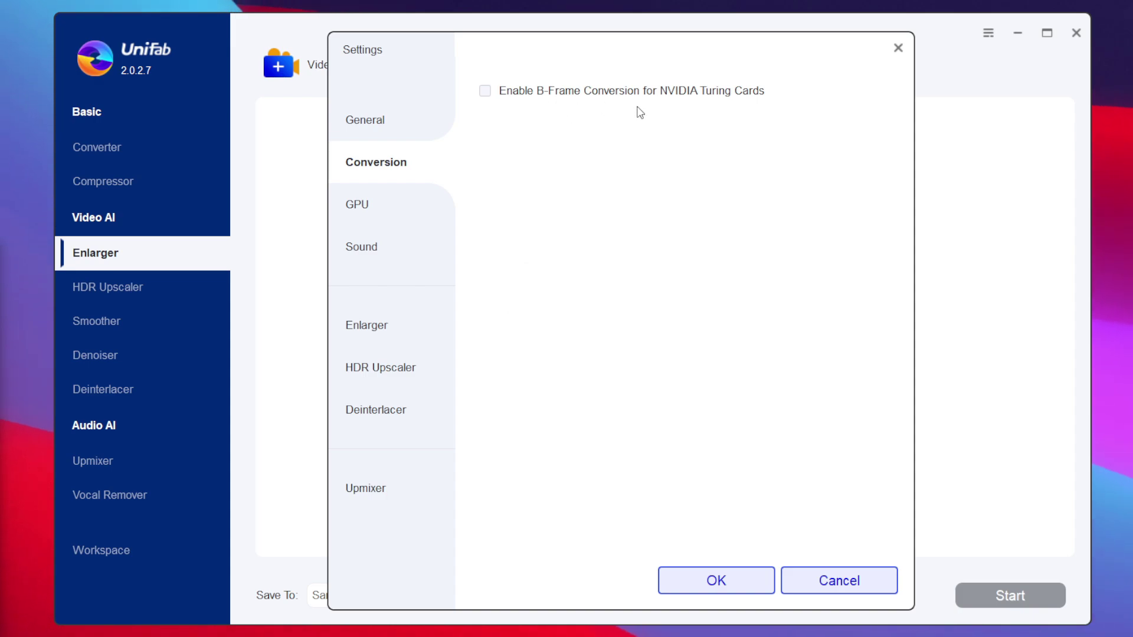
left_click(370, 207)
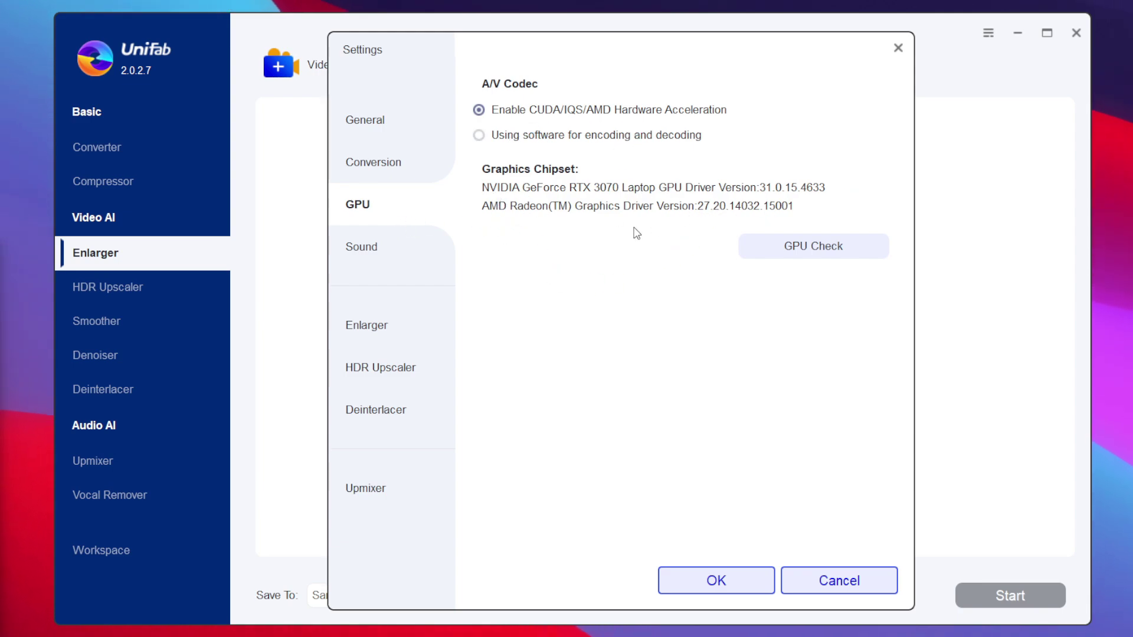
left_click(364, 254)
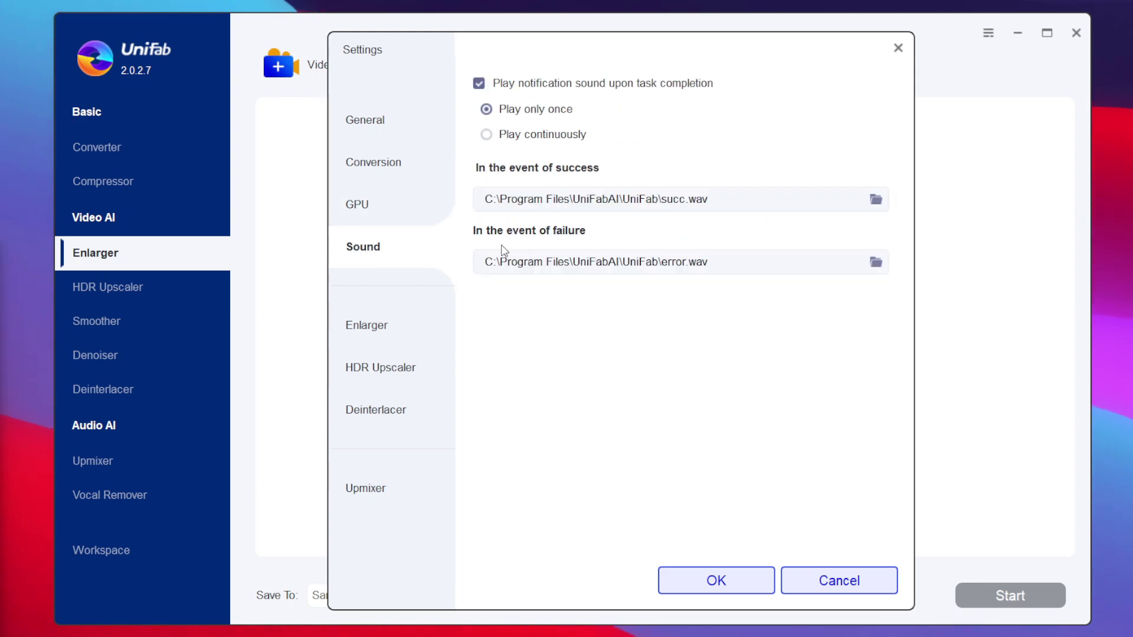
Step: Set the Enlarger's default enhancement resolution to 1080p (1920*1080)
left_click(392, 332)
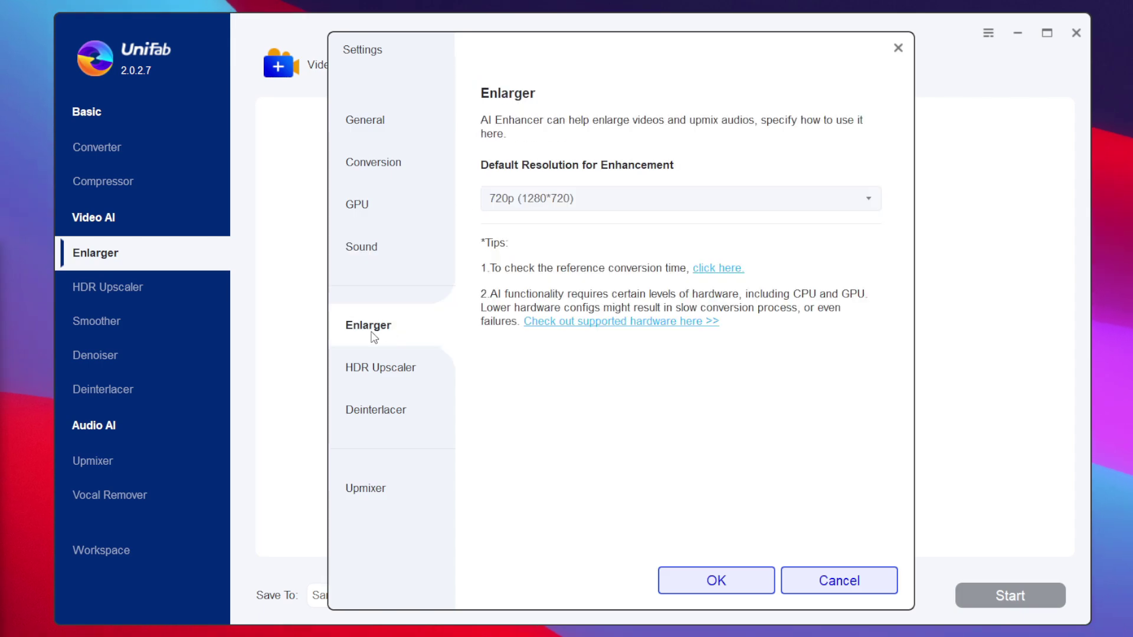
left_click(563, 202)
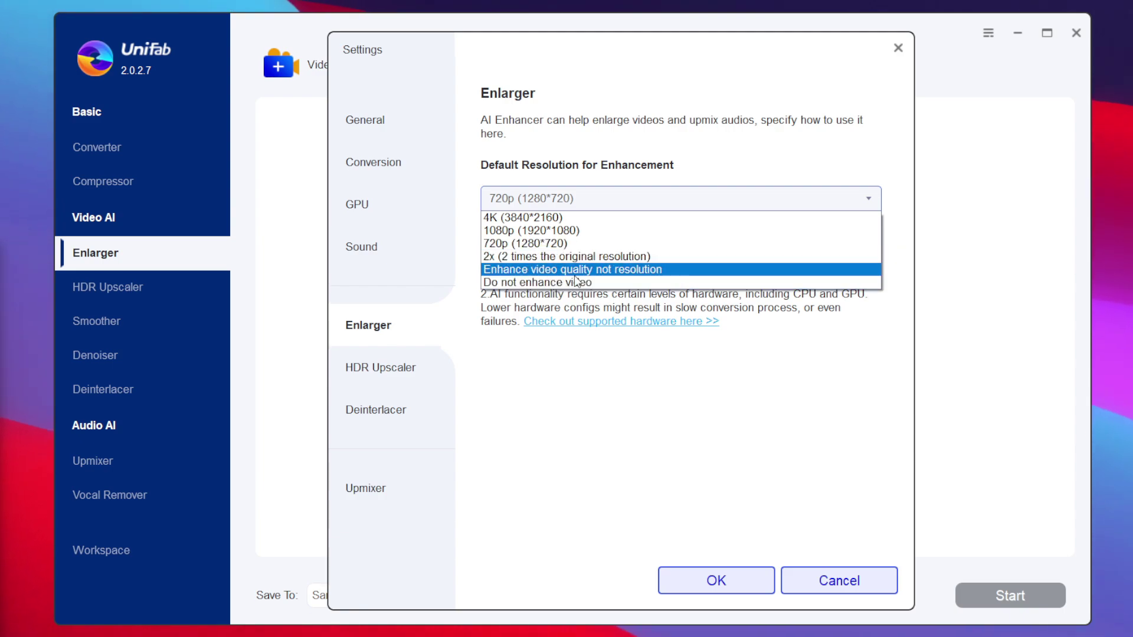
left_click(592, 230)
left_click(620, 197)
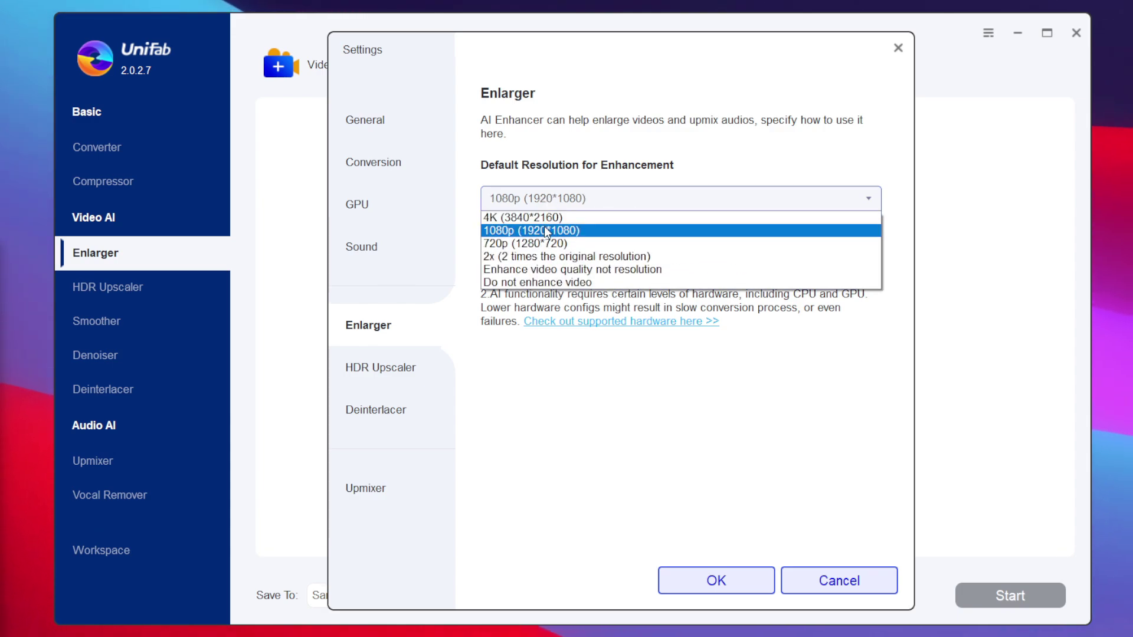
left_click(544, 230)
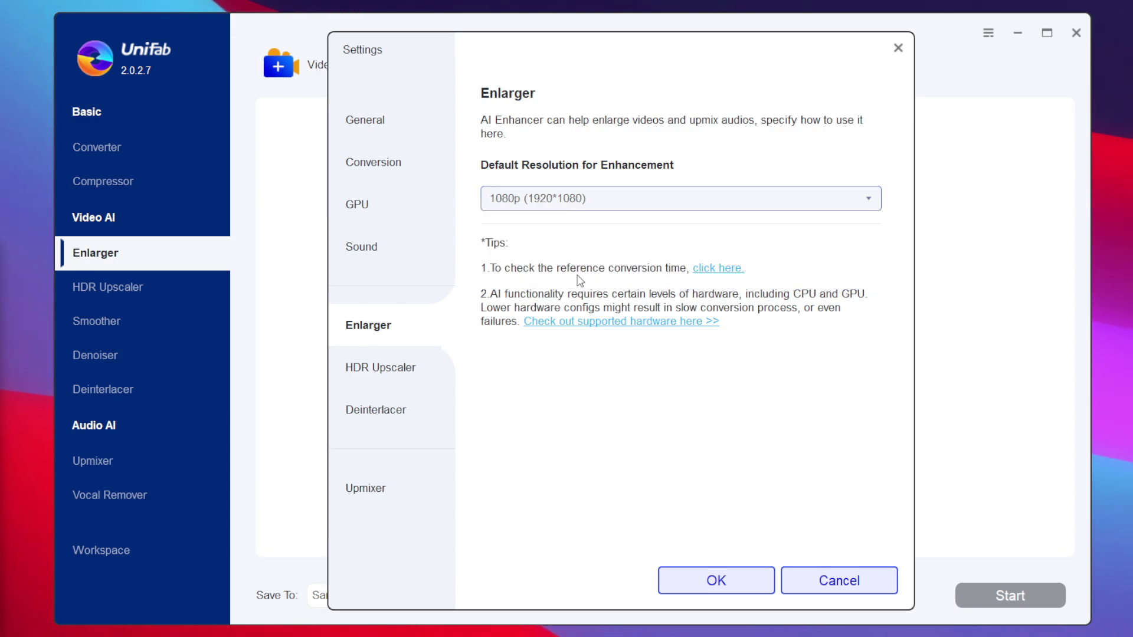
Step: In HDR Upscaler defaults, try Dolby Vision then keep HDR10, and keep the Fast visual mode
left_click(396, 373)
left_click(525, 190)
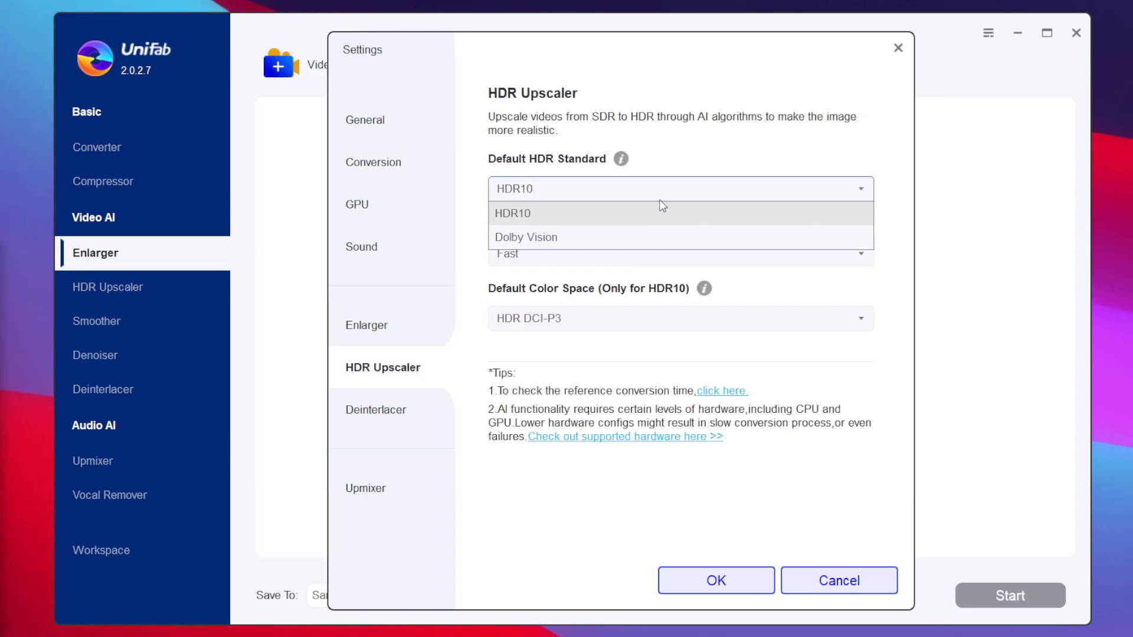
left_click(607, 236)
left_click(610, 189)
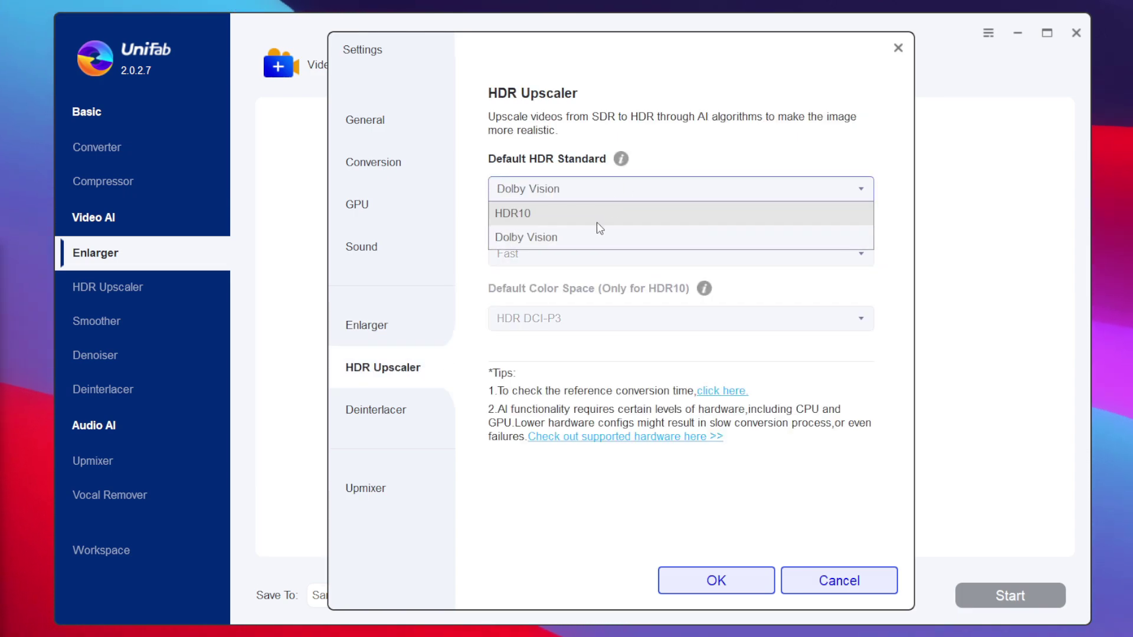
left_click(599, 215)
left_click(773, 253)
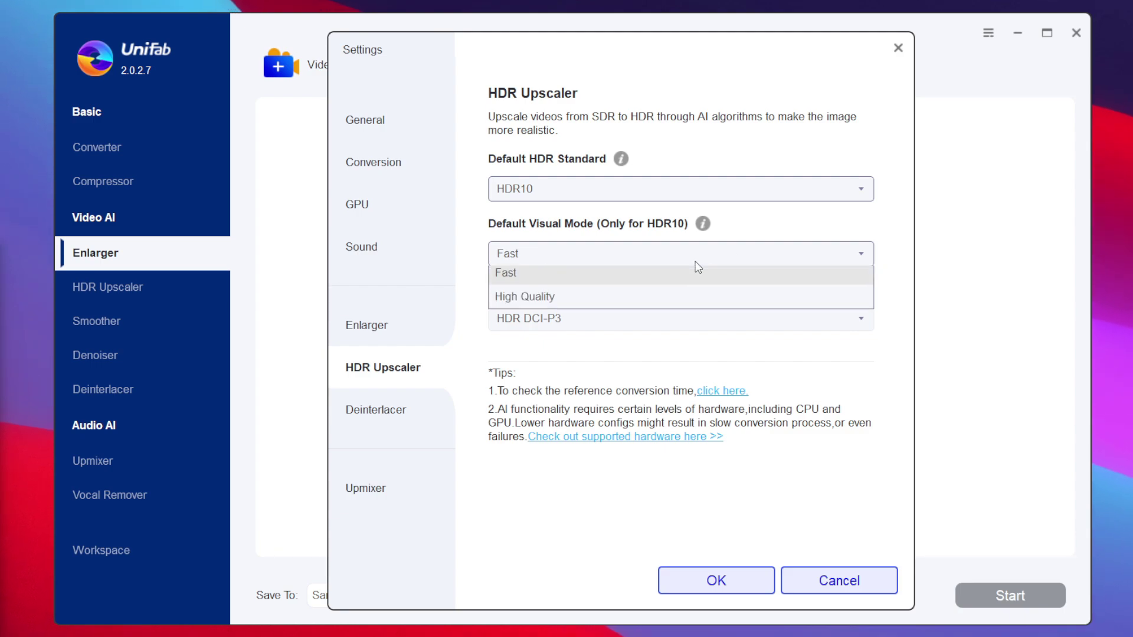
left_click(655, 275)
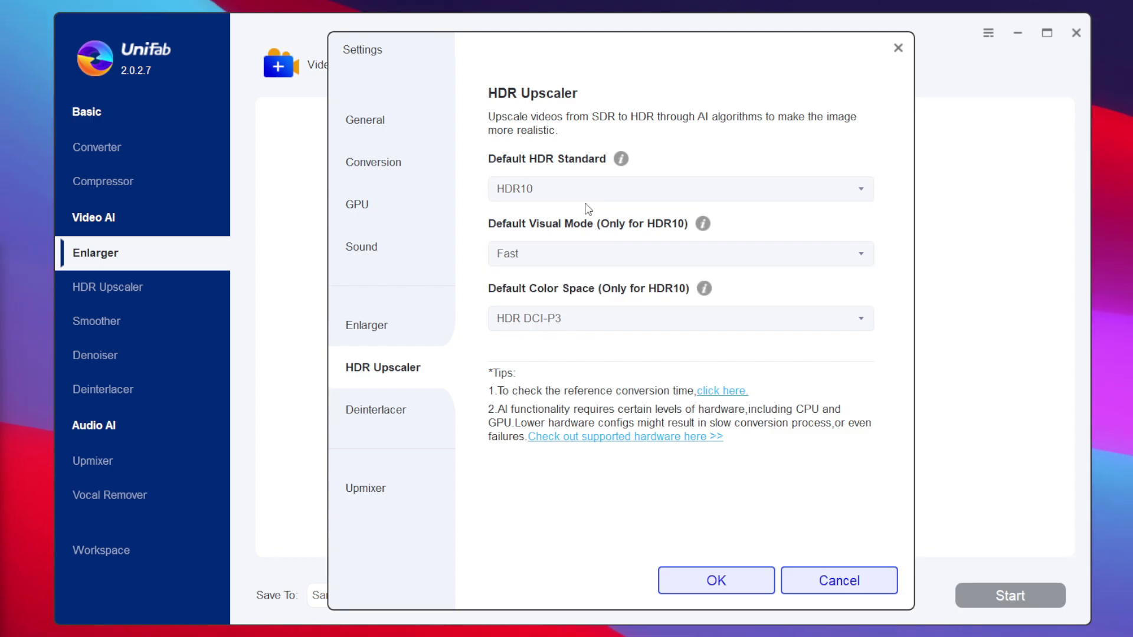
Step: Confirm HDR10 standard and HDR DCI-P3 color space, then move to the Deinterlacer defaults
left_click(681, 189)
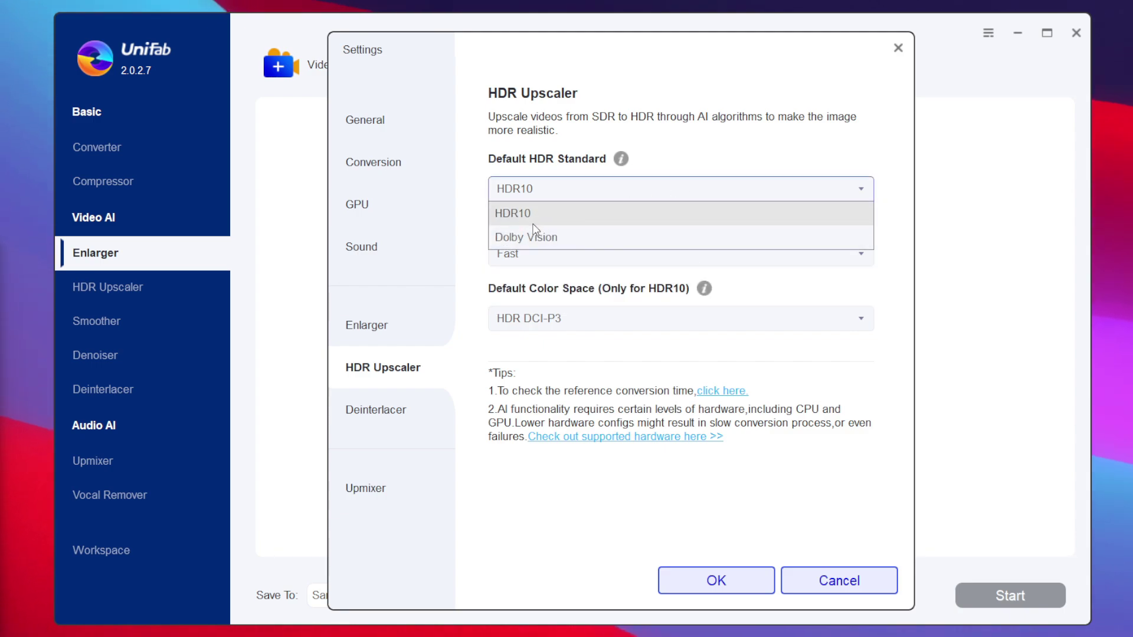
left_click(557, 216)
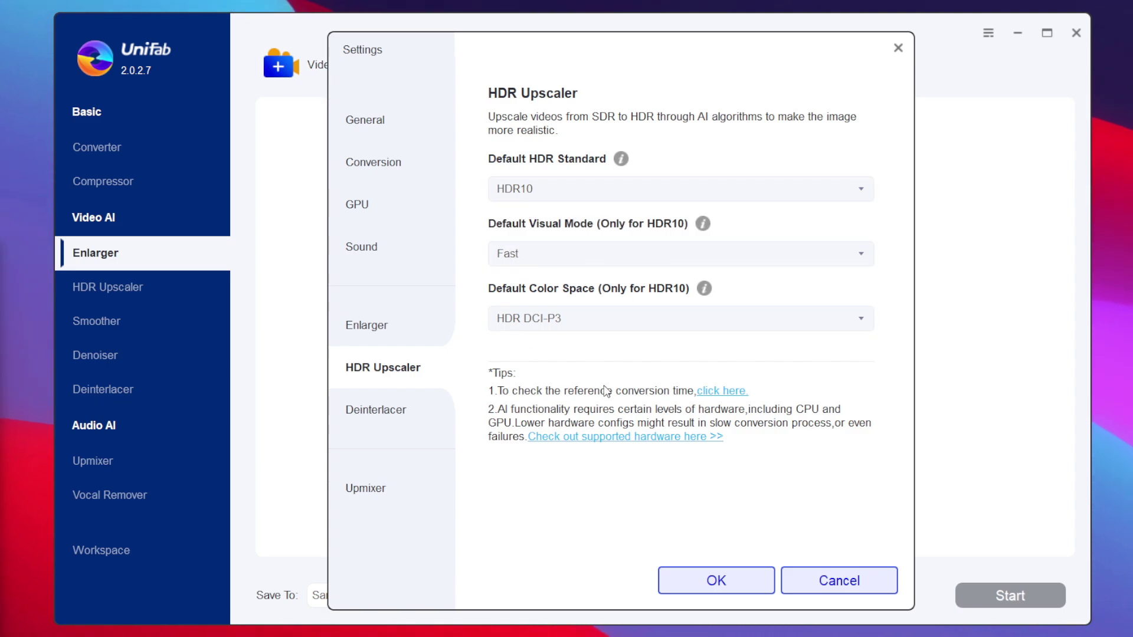
left_click(557, 318)
left_click(558, 341)
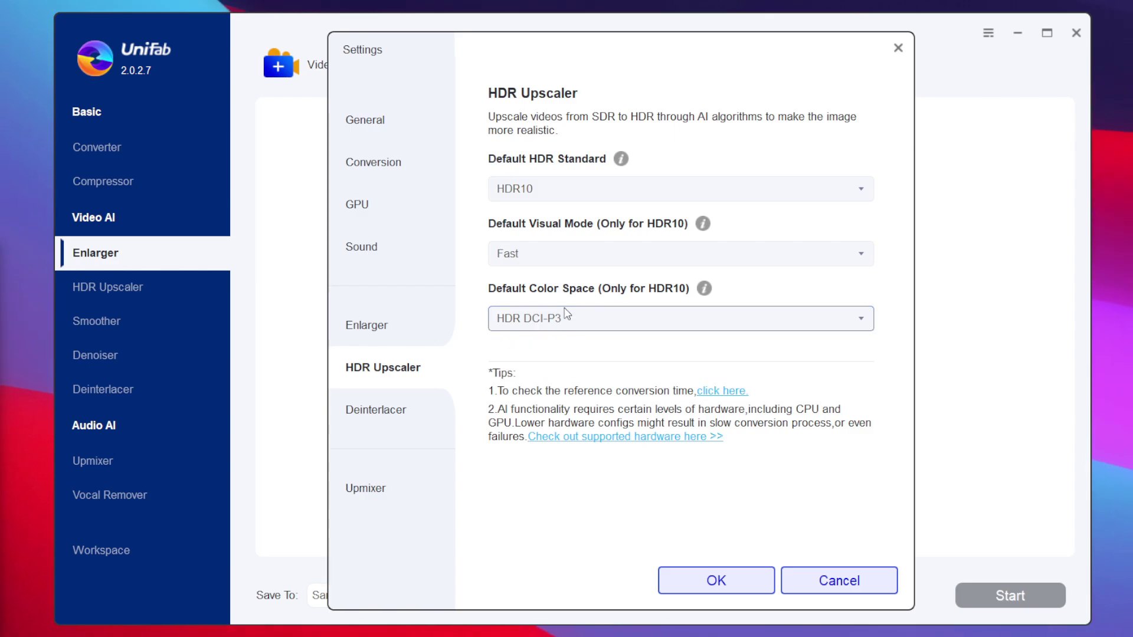
left_click(421, 410)
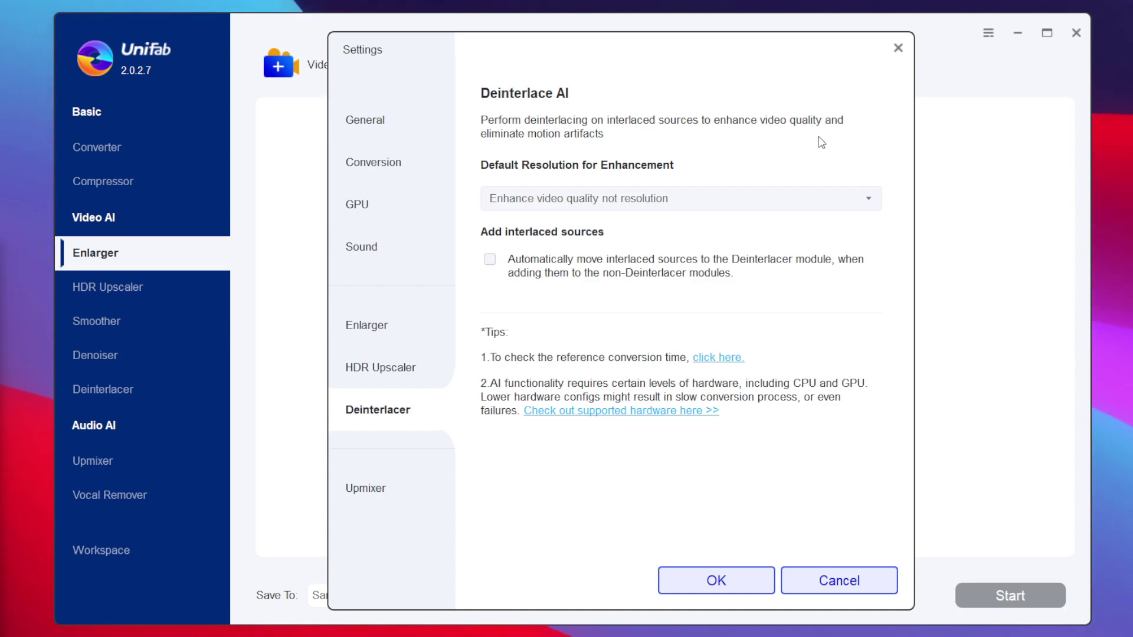
Step: Set the Deinterlacer's default enhancement resolution to 1080p (1920*1080)
left_click(557, 197)
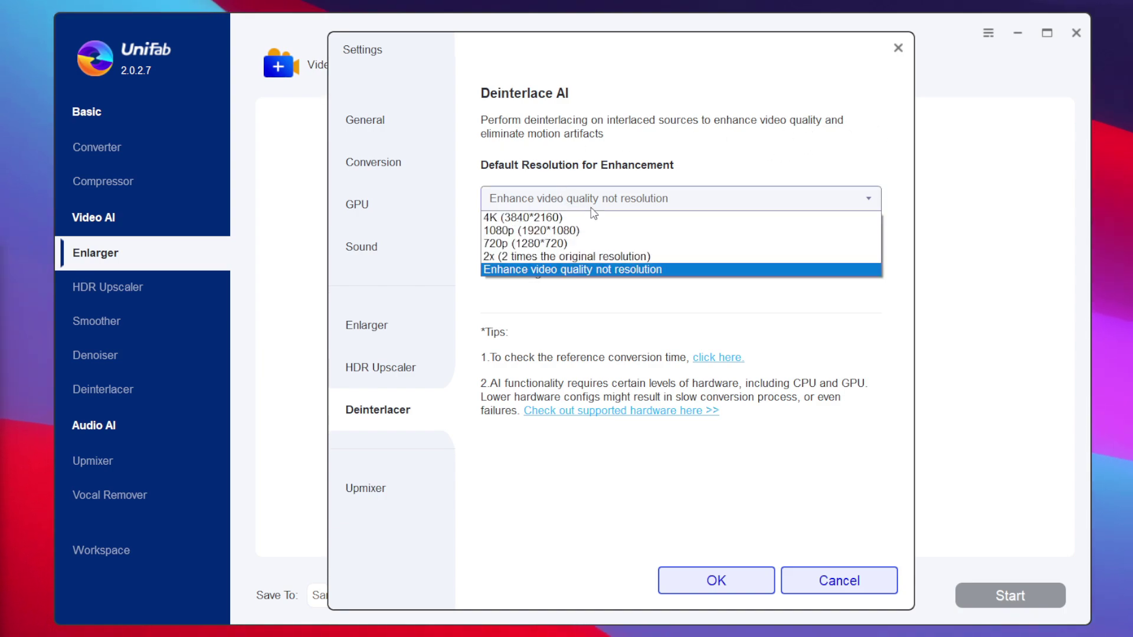
left_click(546, 231)
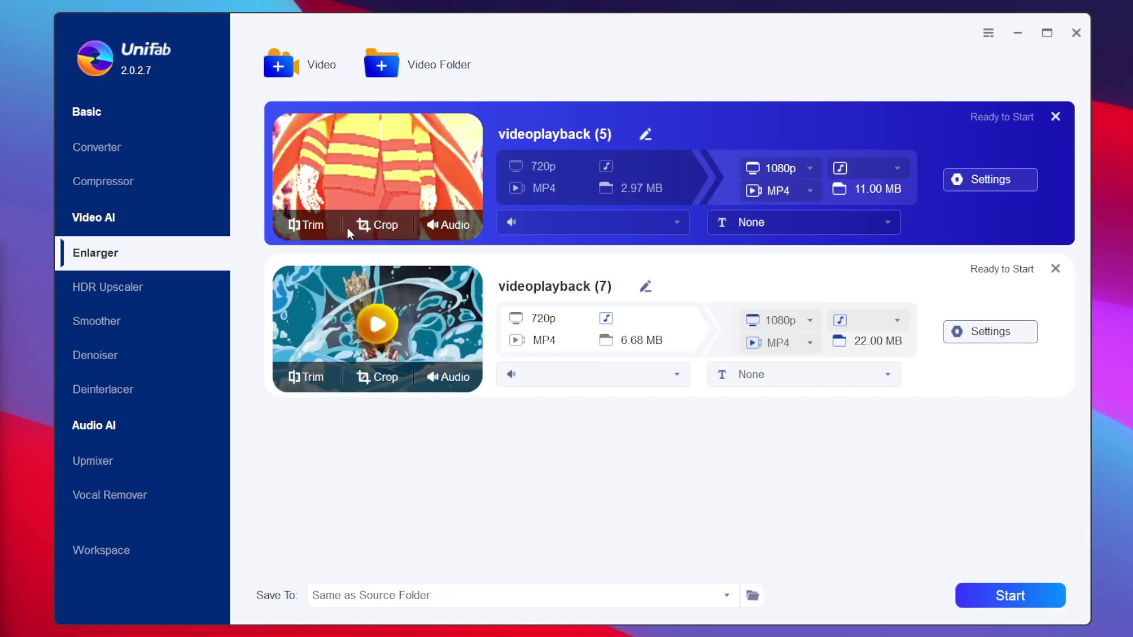
mouse_move(378, 176)
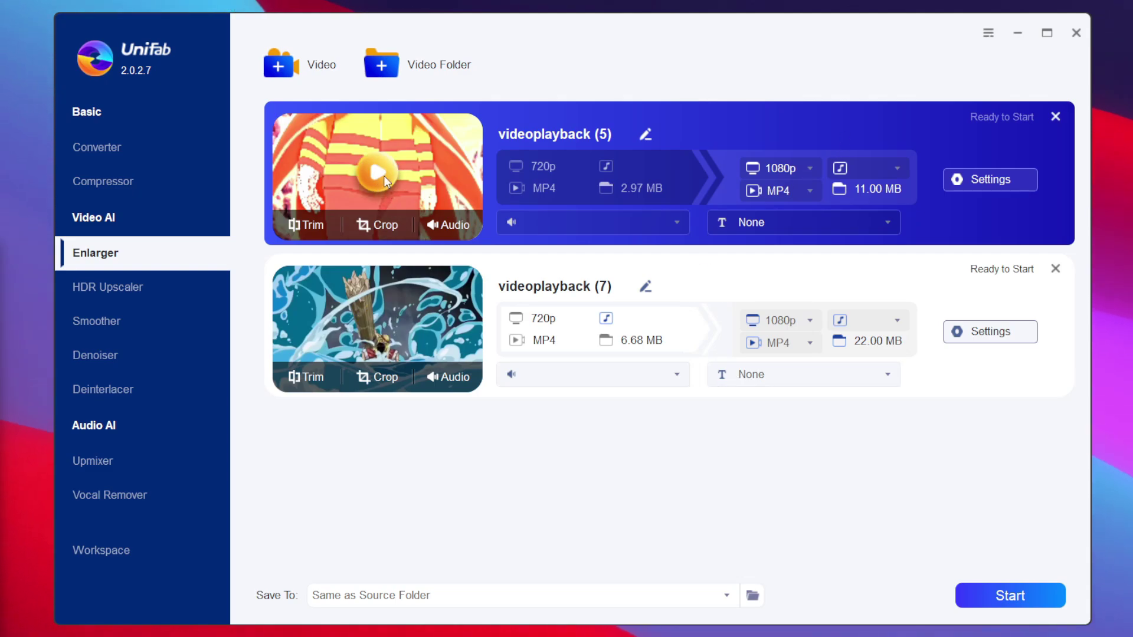
left_click(383, 175)
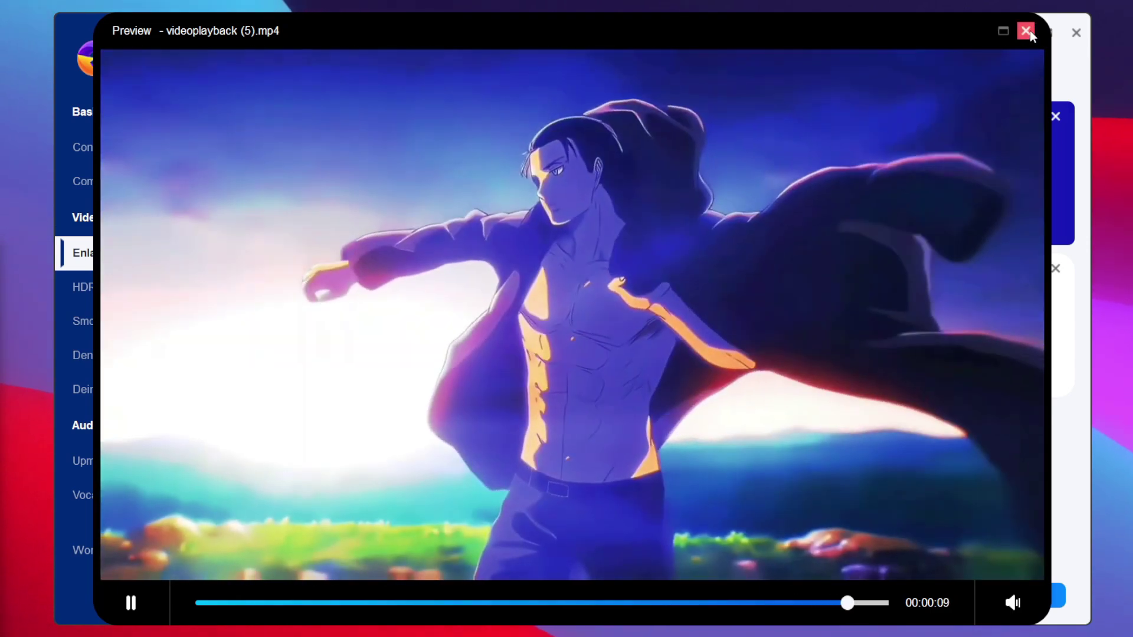
left_click(1026, 30)
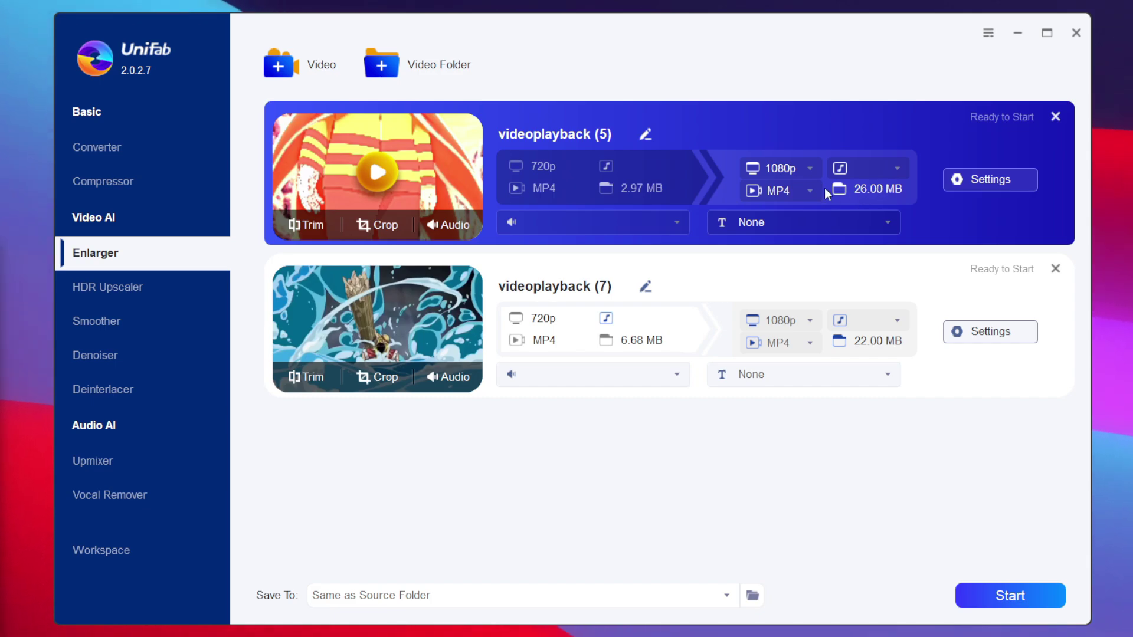
Step: Set the first clip to 4K output and keep the second clip at 1080p
left_click(779, 169)
left_click(776, 199)
left_click(762, 283)
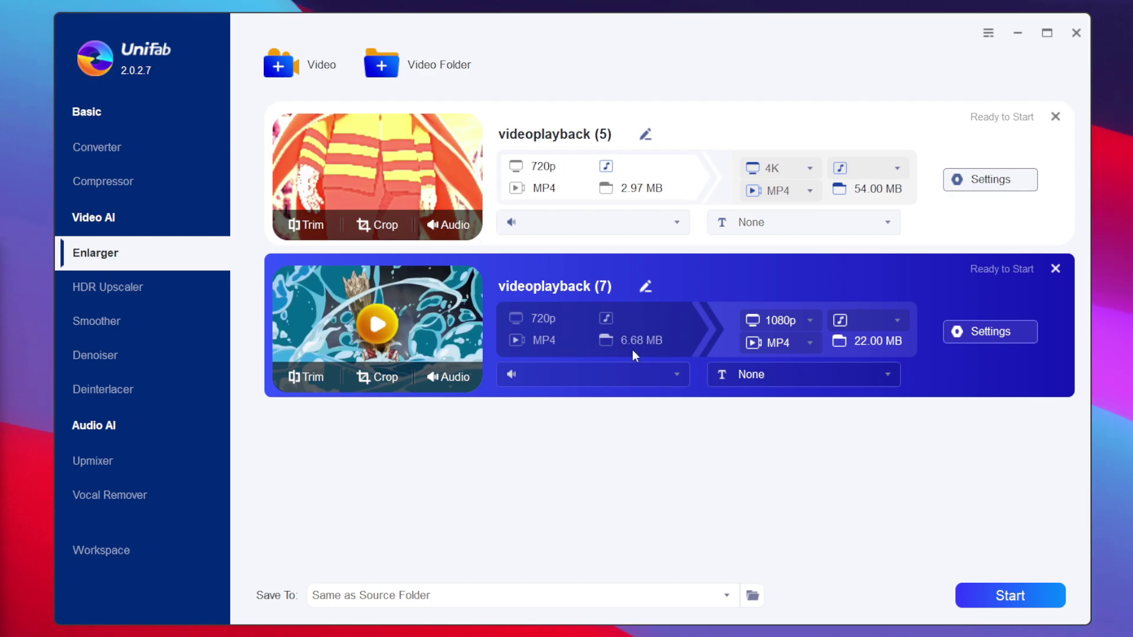
left_click(792, 320)
left_click(610, 342)
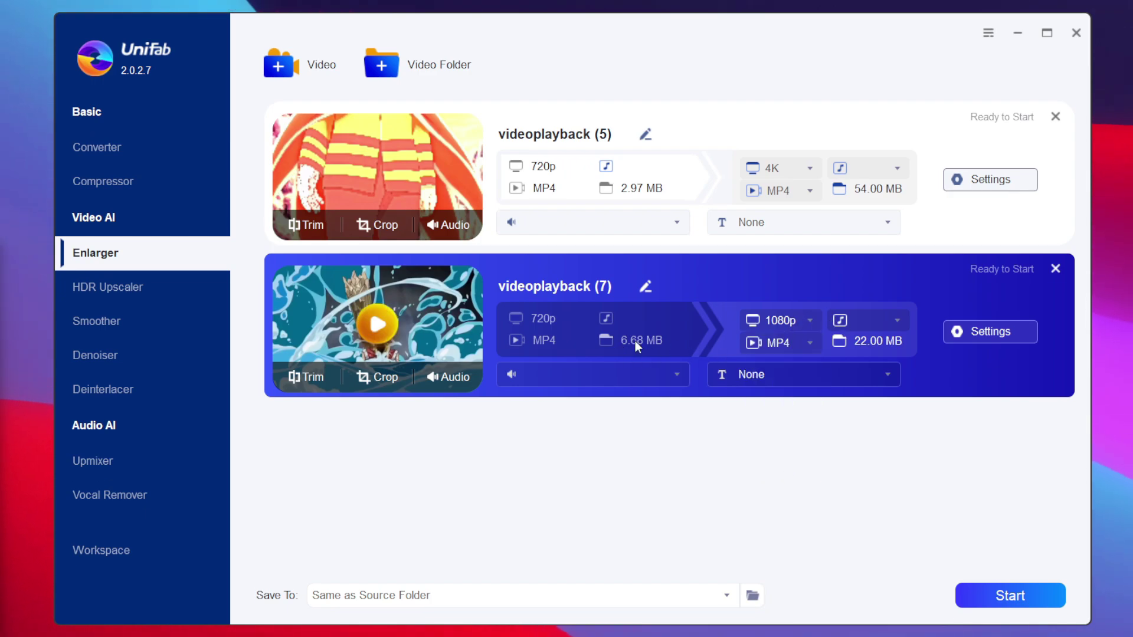
Step: Preview the second anime clip, close it, and select the first clip again
left_click(375, 325)
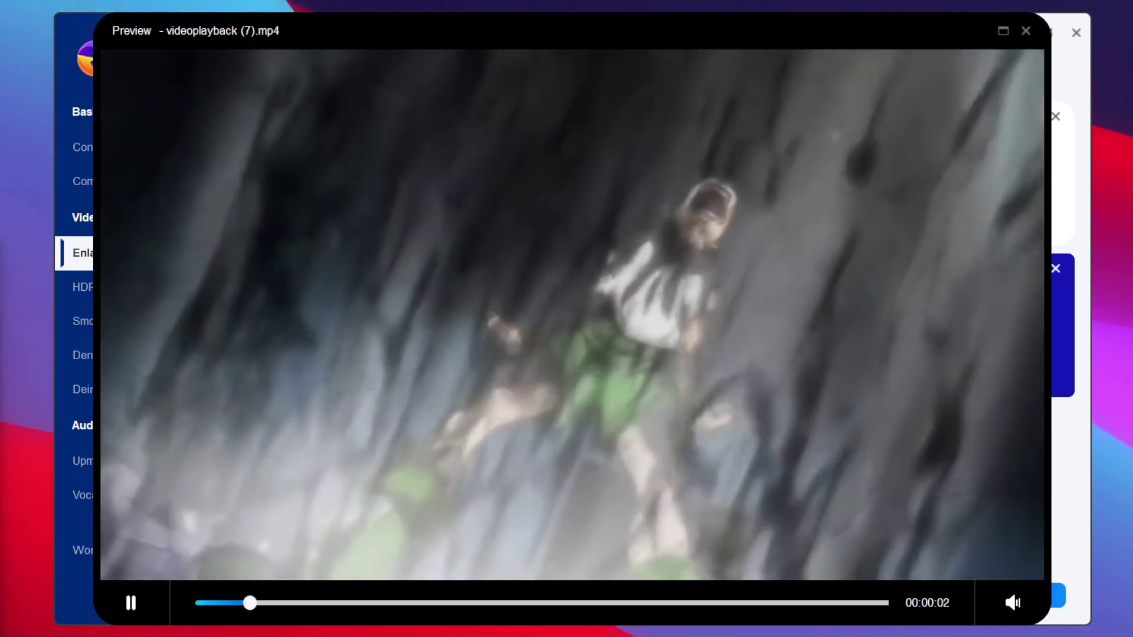
key("Escape")
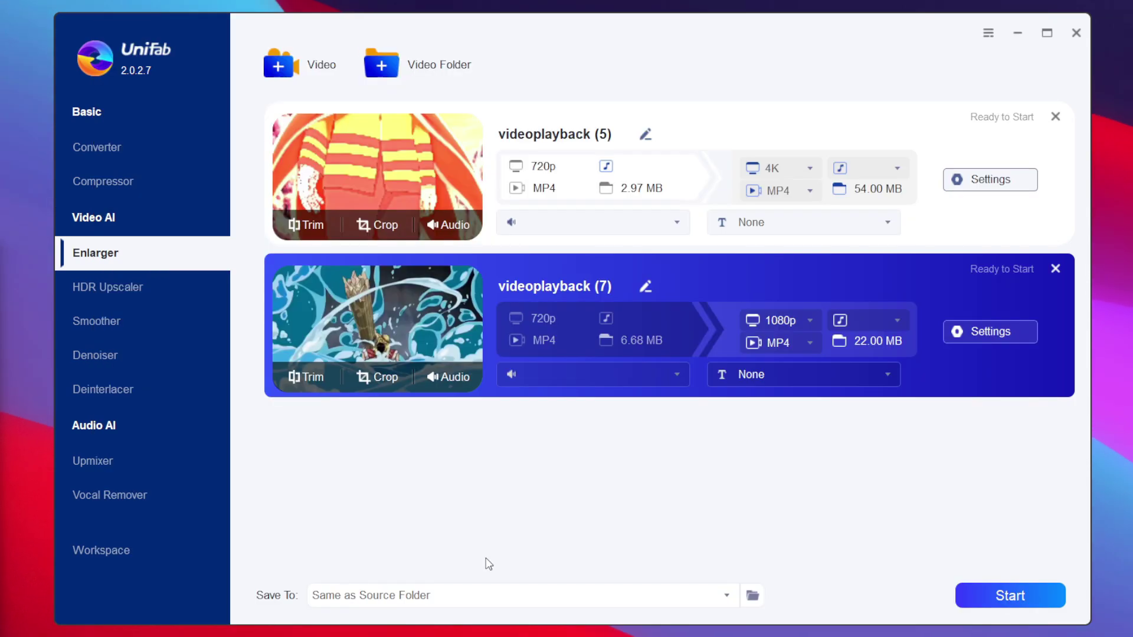
mouse_move(819, 170)
left_click(663, 155)
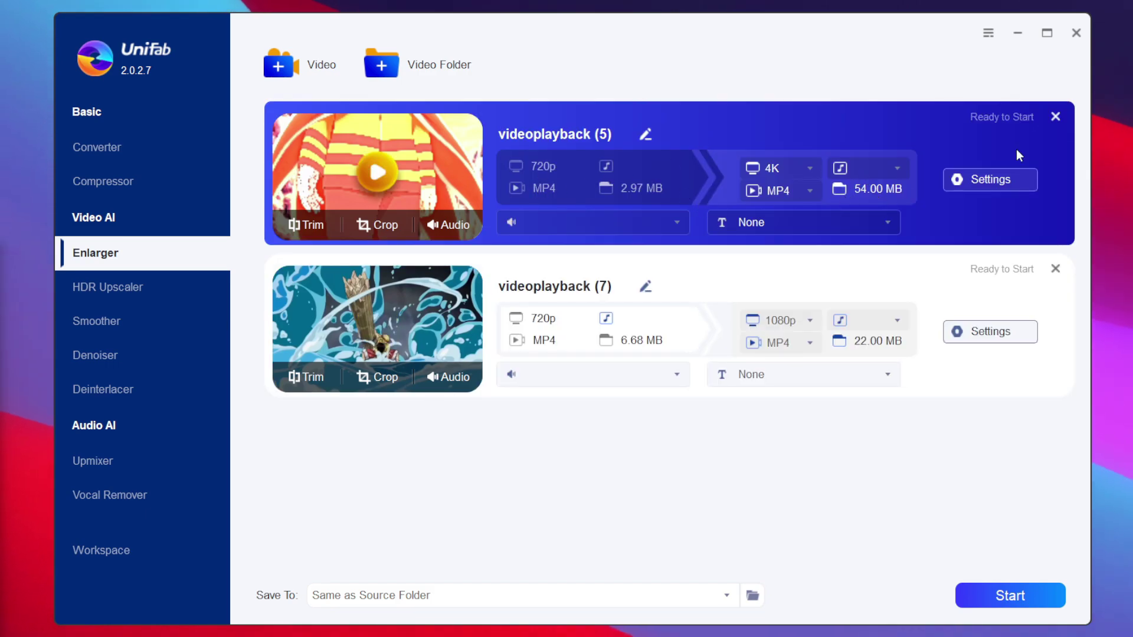
Step: In the first clip's output settings, keep the Universal Enhancer model and 50000 kbps bit rate
left_click(992, 179)
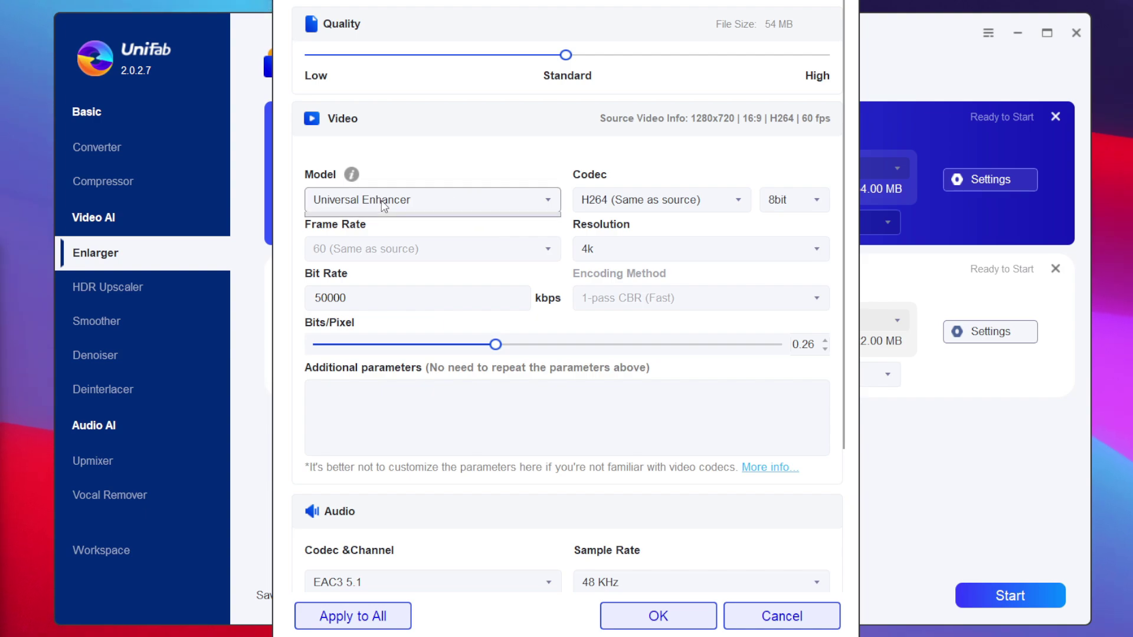
left_click(451, 201)
left_click(394, 226)
left_click(386, 299)
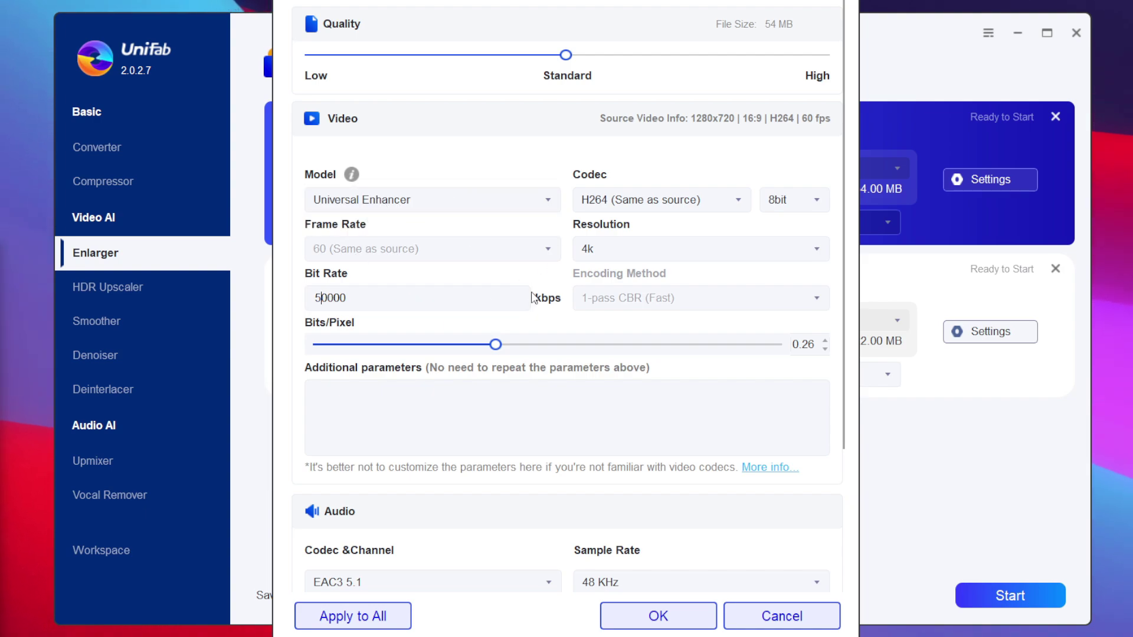
type("40000")
Step: Try 1080p, restore 4k output resolution, and confirm the first clip's settings
left_click(699, 249)
left_click(690, 297)
left_click(699, 248)
left_click(683, 274)
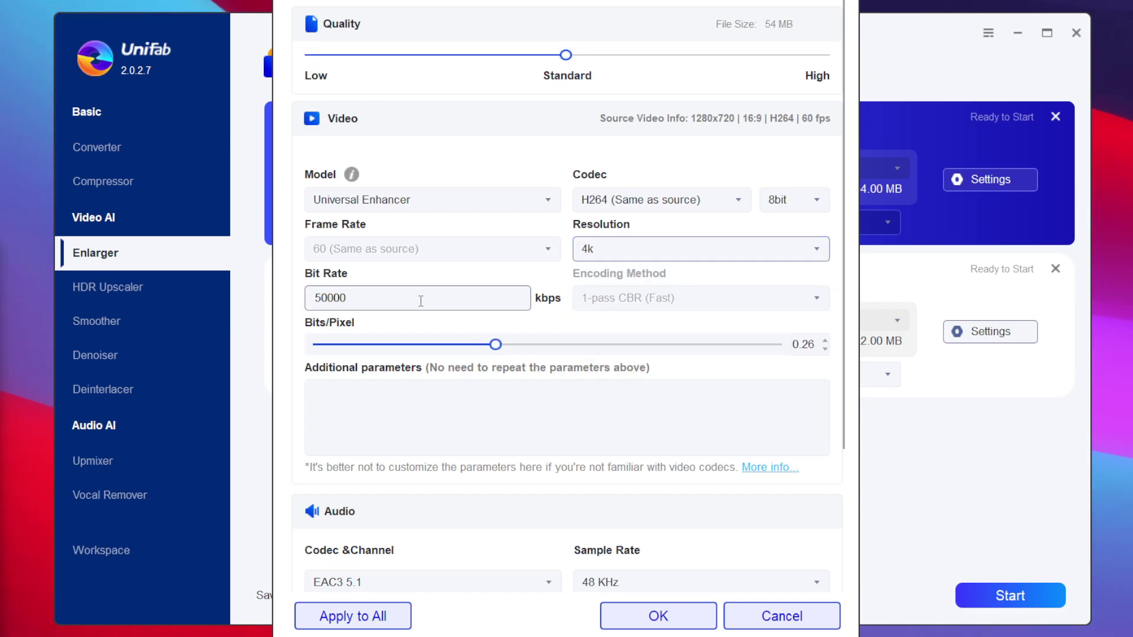
scroll(404, 372, "down", 2)
scroll(443, 408, "down", 1)
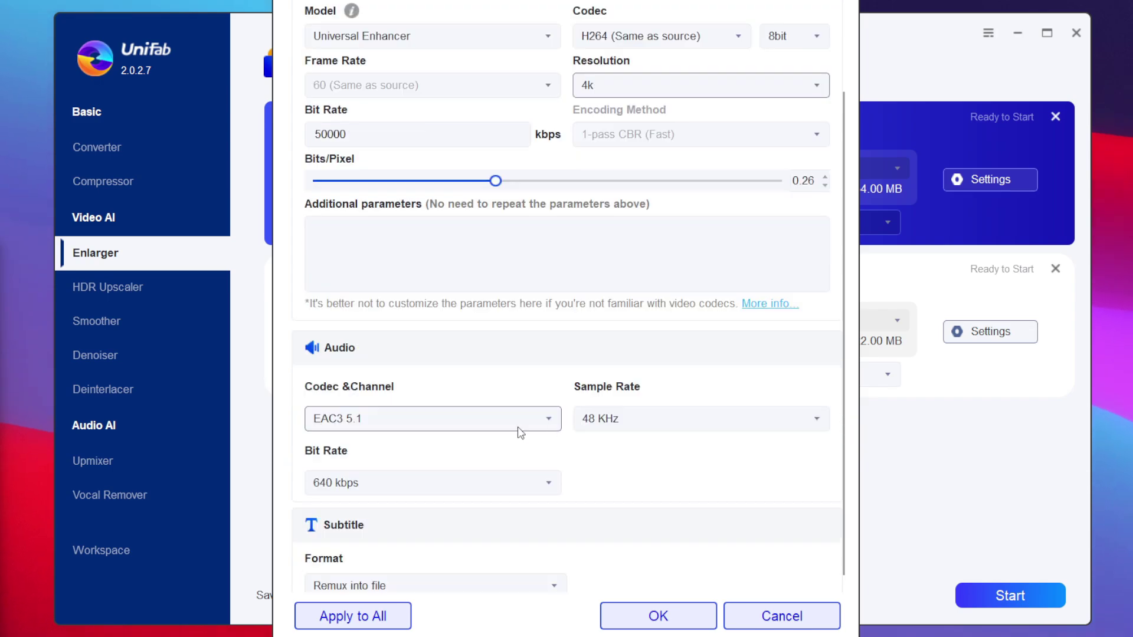
scroll(470, 440, "down", 1)
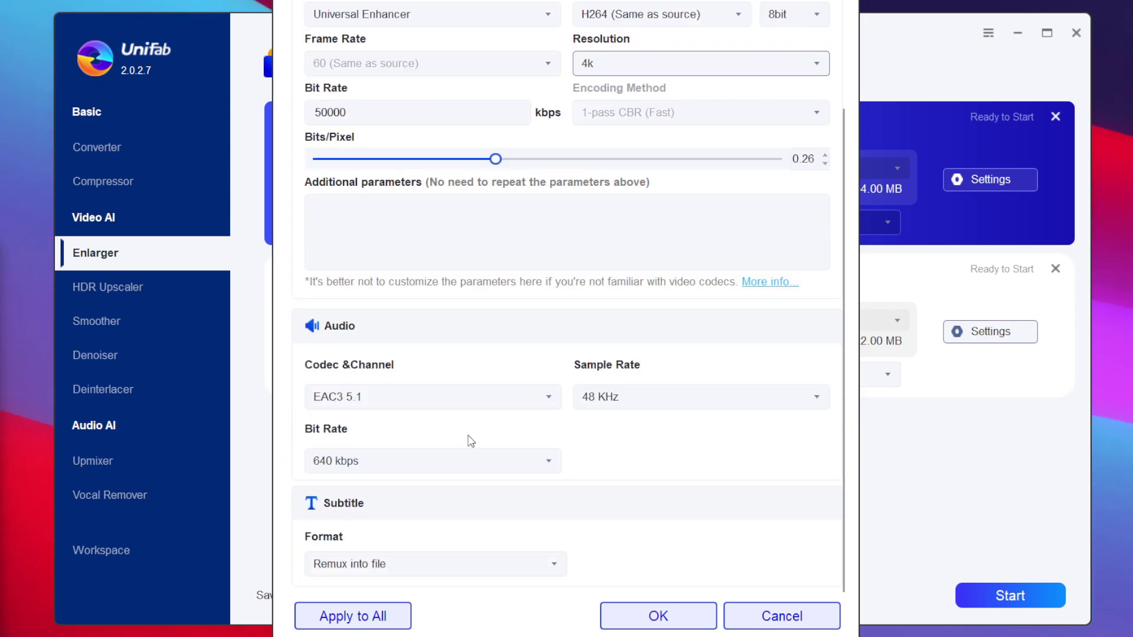
left_click(674, 615)
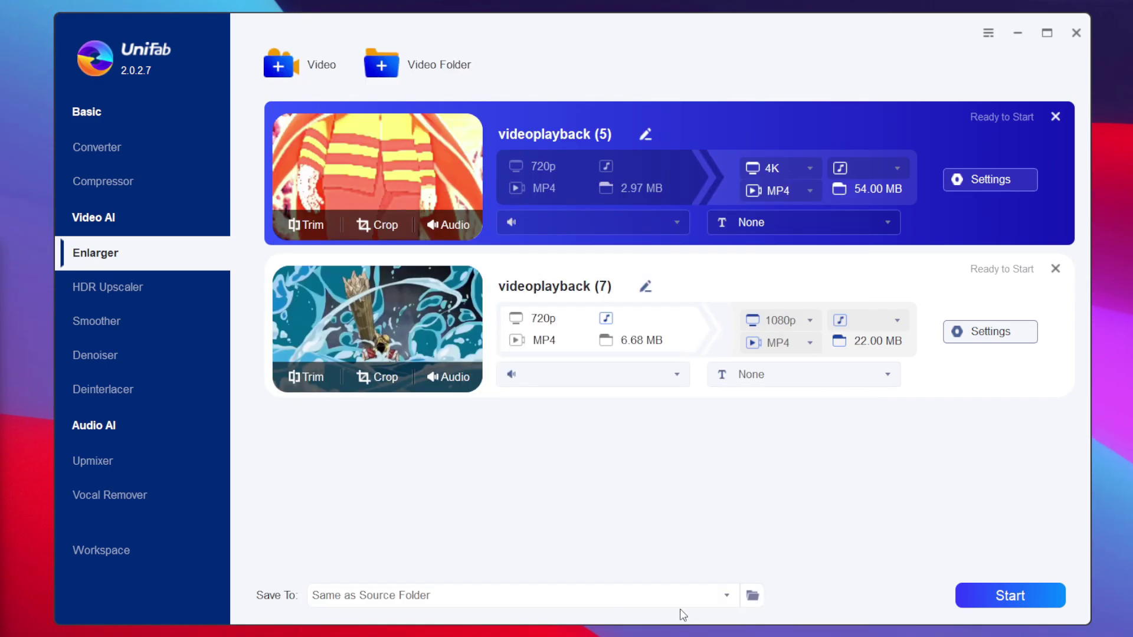
Step: Start converting both clips so the first finishes at 3840x2160
left_click(986, 596)
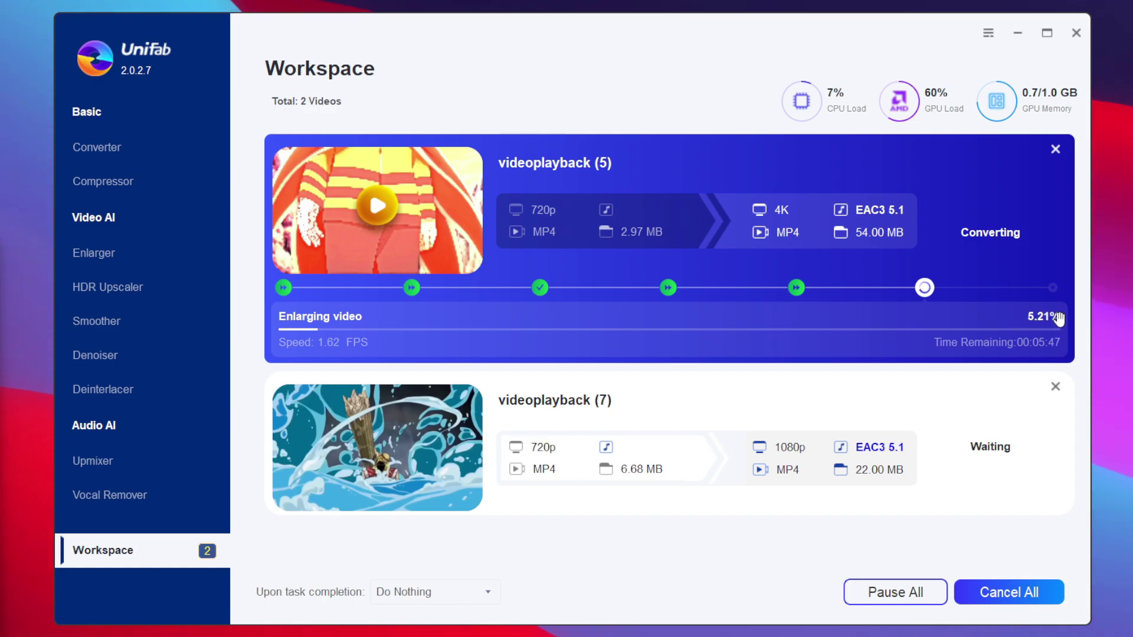
mouse_move(376, 363)
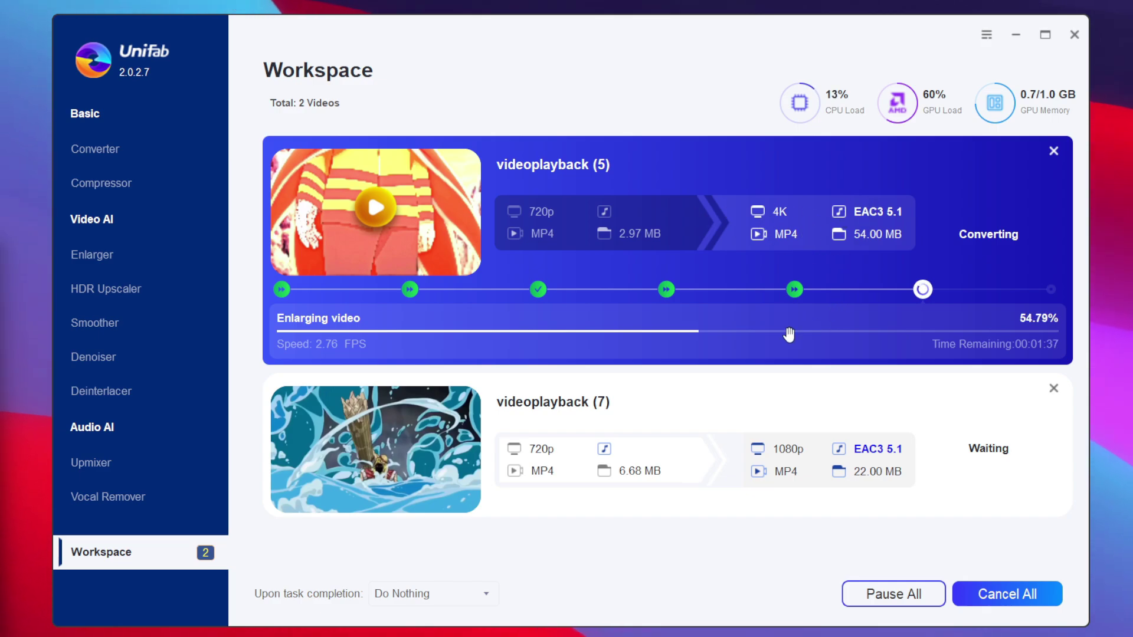
mouse_move(992, 293)
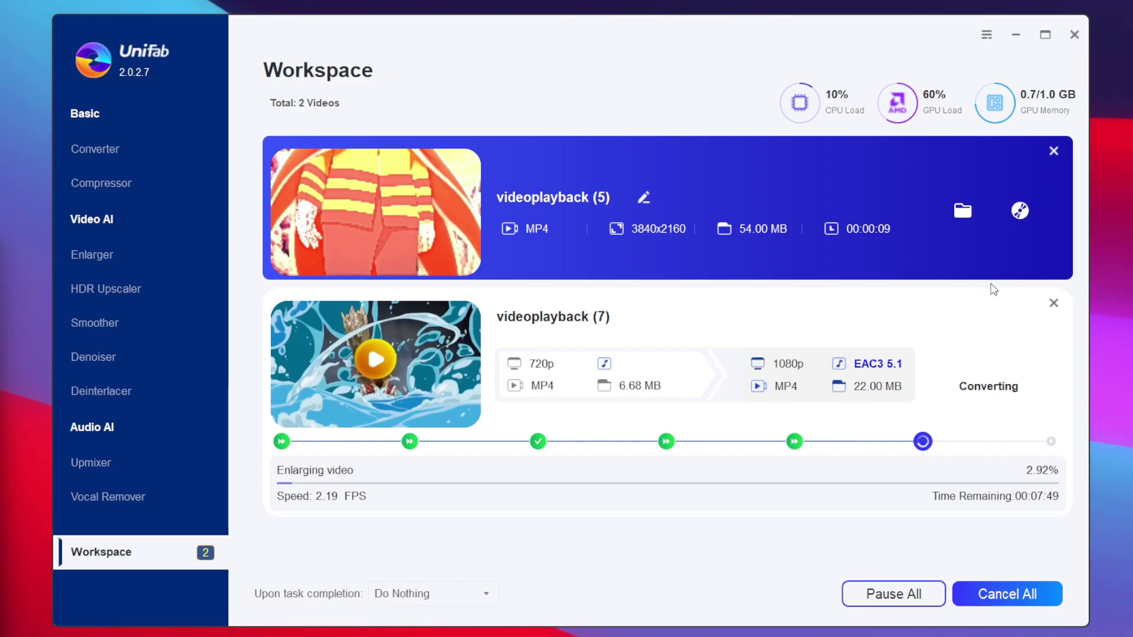
Step: Play the finished 4K first clip in Media Player, then pause playback
left_click(375, 210)
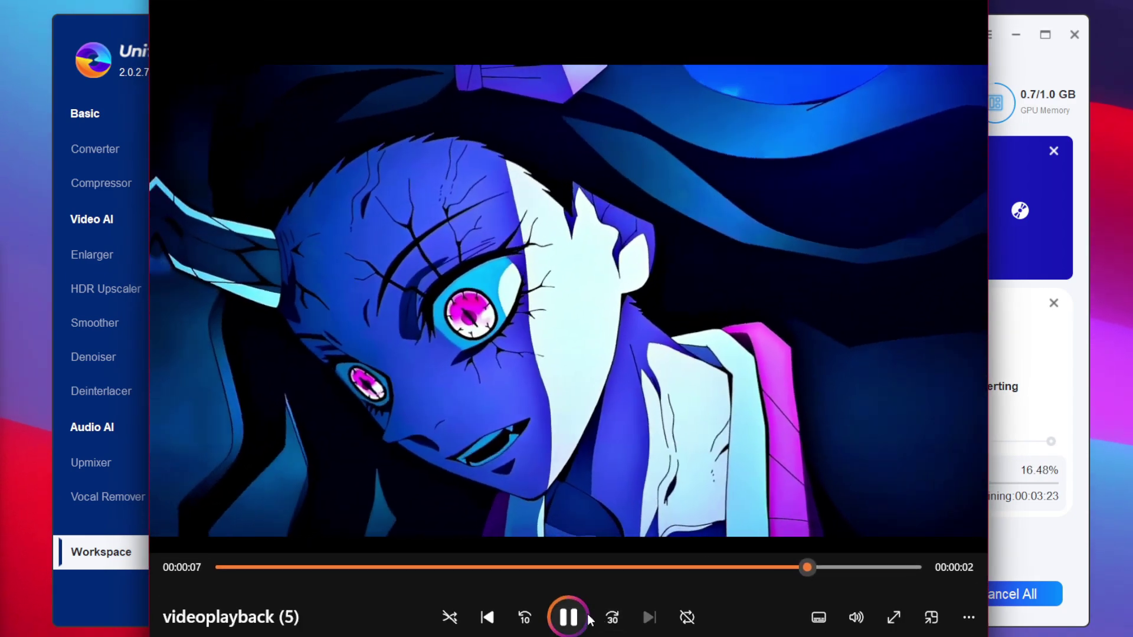
left_click(574, 617)
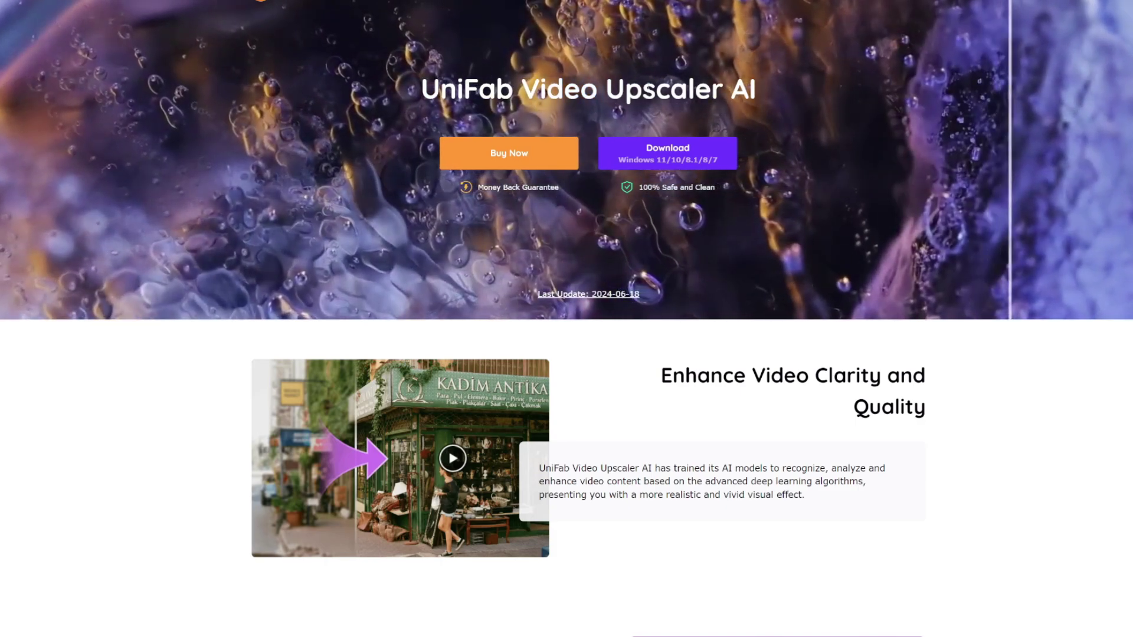
scroll(630, 338, "down", 3)
scroll(629, 338, "down", 2)
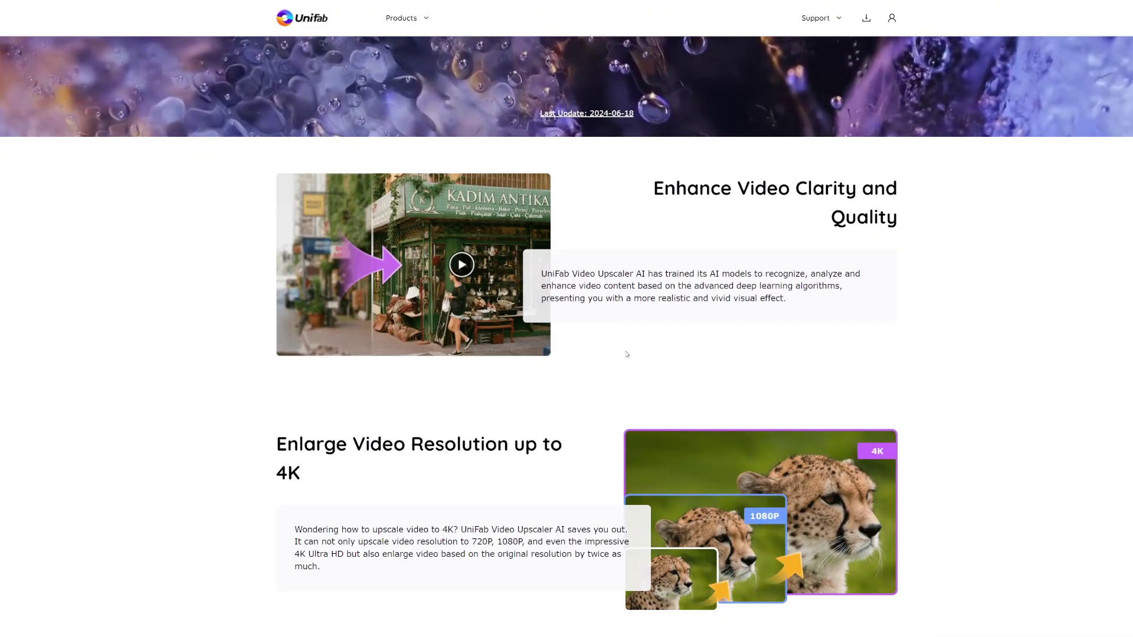
scroll(630, 338, "down", 1)
scroll(620, 301, "down", 1)
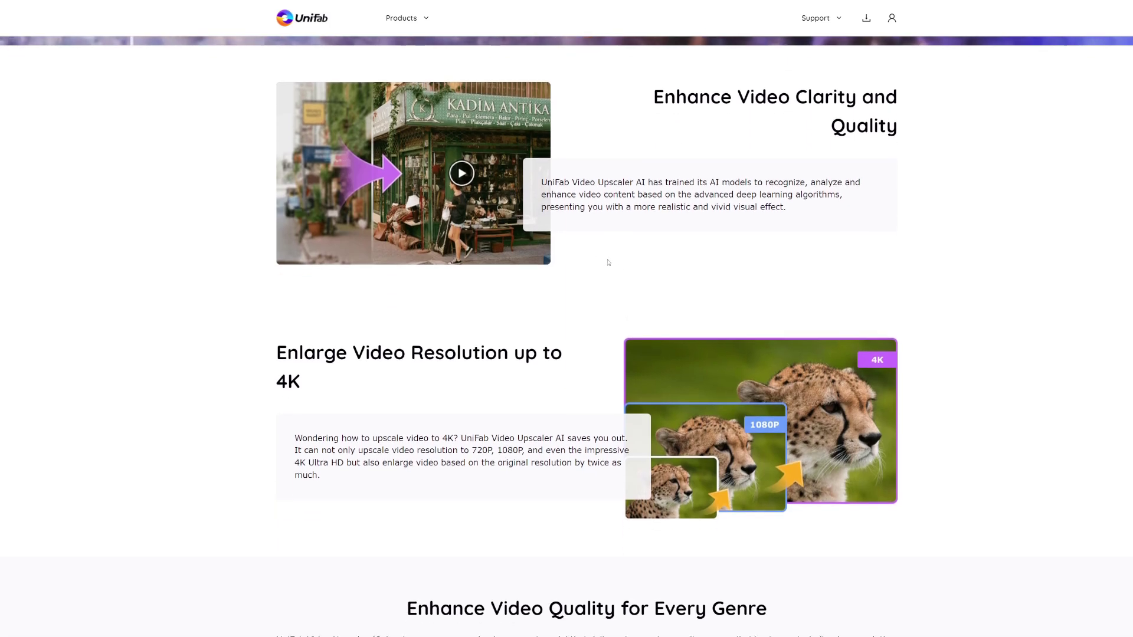
scroll(597, 254, "up", 4)
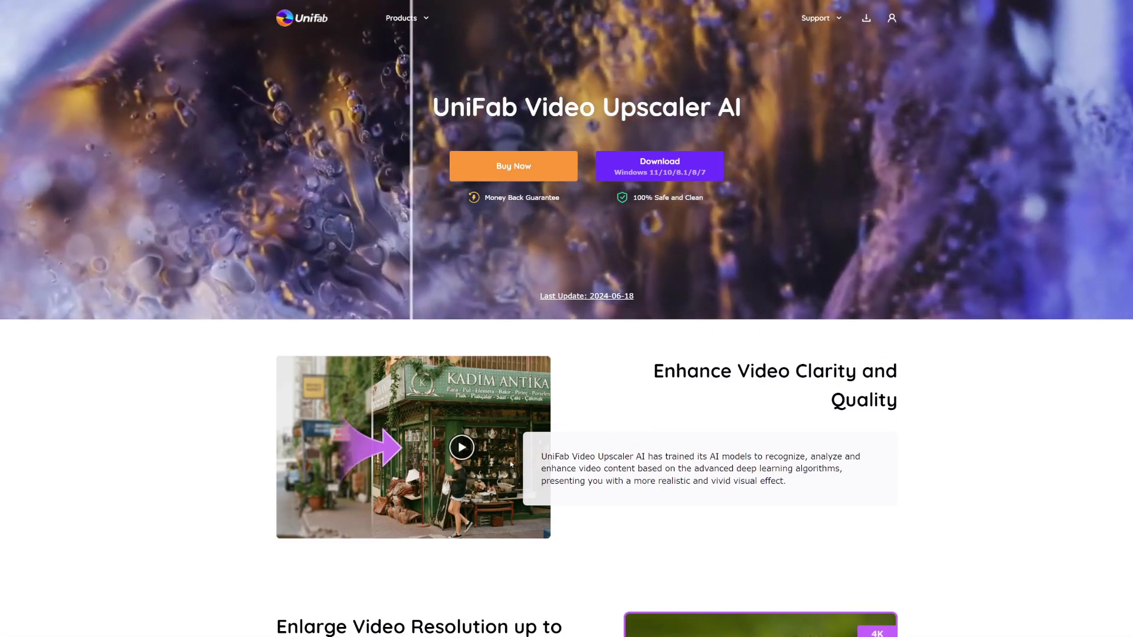